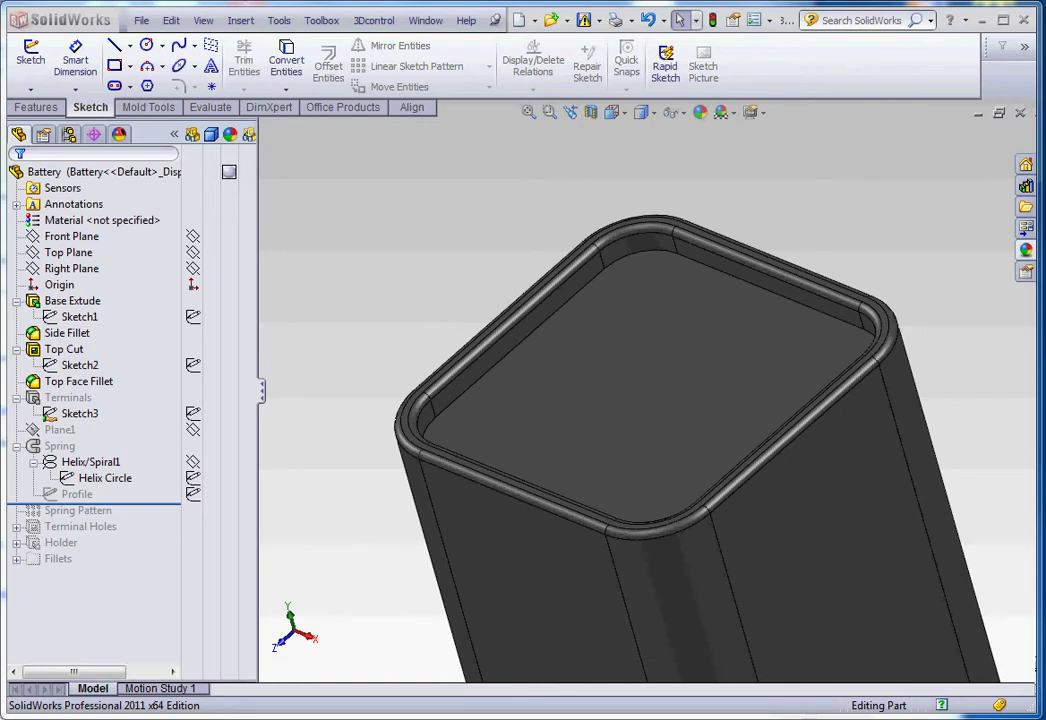
Step: Examine the existing Spring feature's helix and the Helix Circle sketch it is built on
click(50, 448)
click(75, 462)
click(75, 495)
click(78, 462)
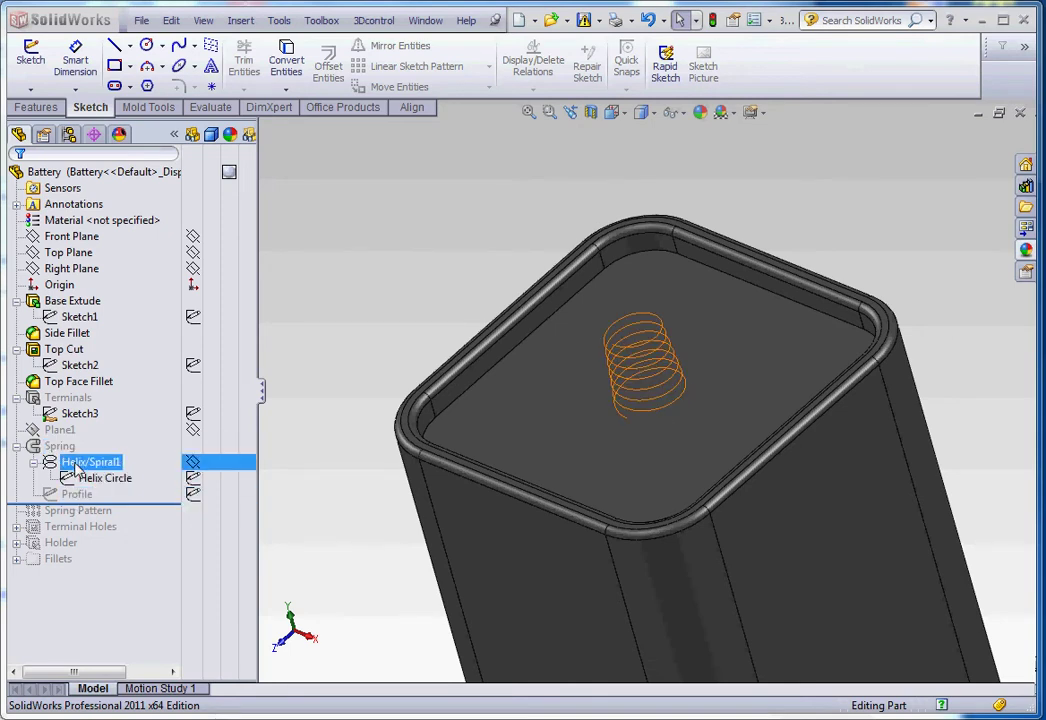
click(90, 480)
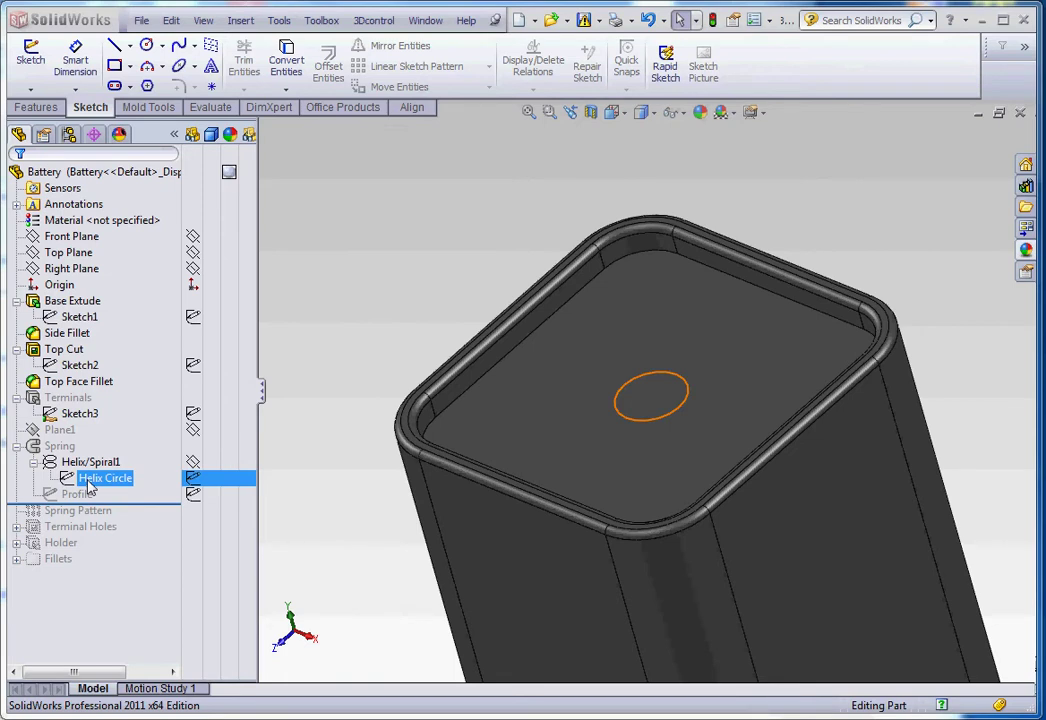
Step: Sketch a circle about 1.07 in in diameter on the recessed top face, centred on the origin
click(684, 352)
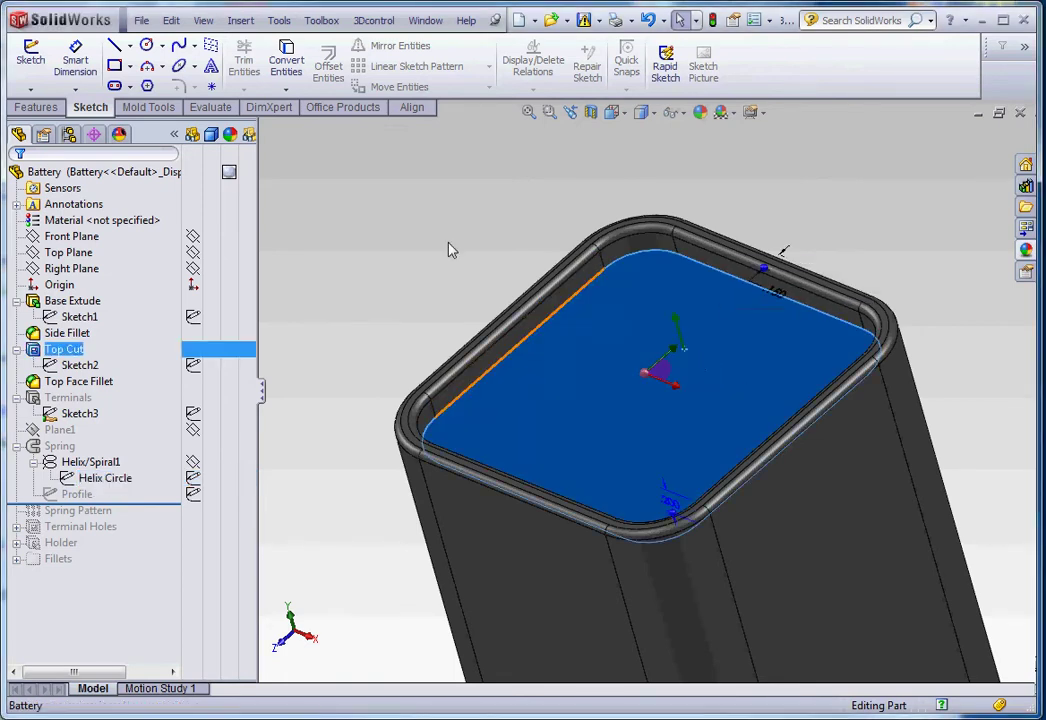
click(148, 47)
click(651, 397)
click(684, 349)
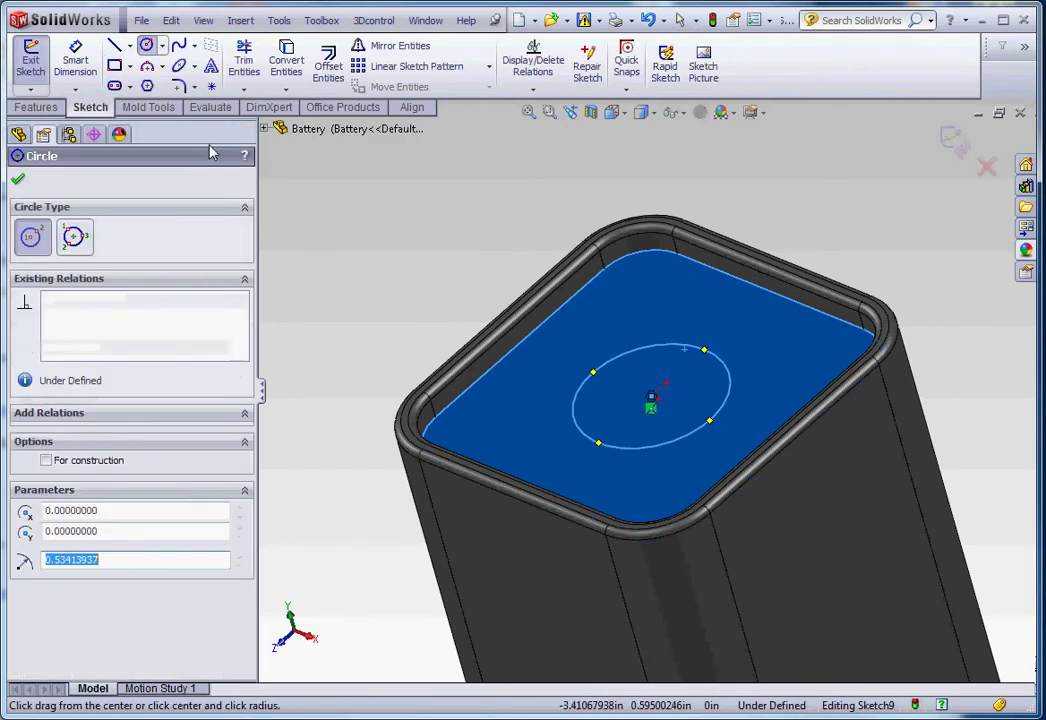
Step: Dimension the circle's diameter to 0.5 in and finish the sketch
click(75, 60)
click(604, 360)
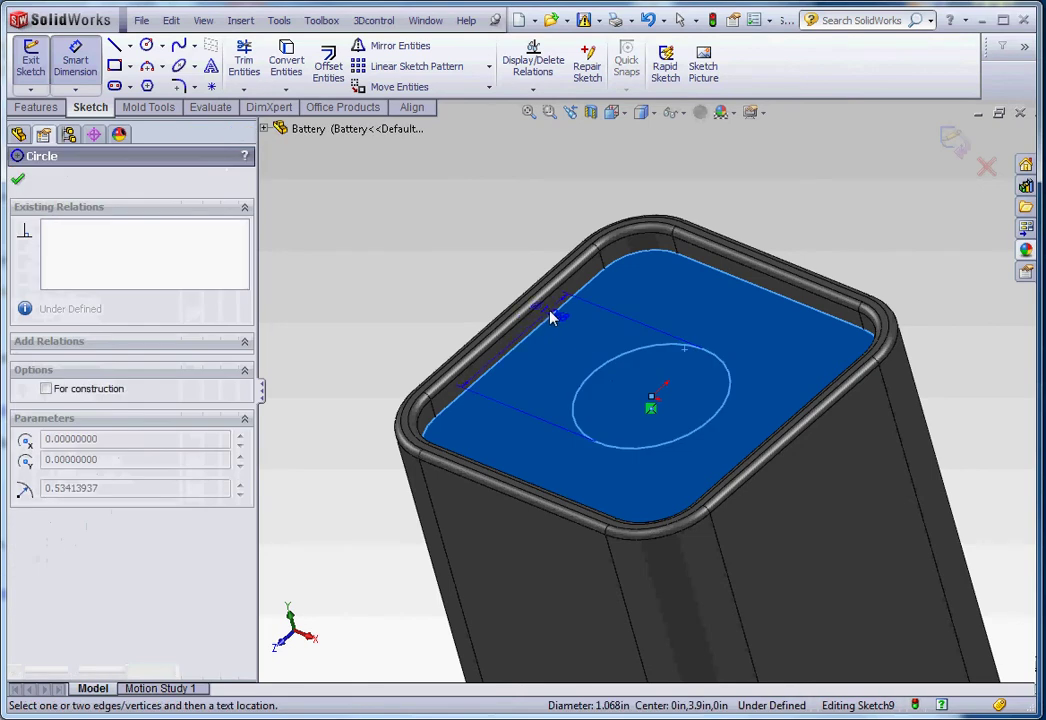
click(612, 297)
text(.5)
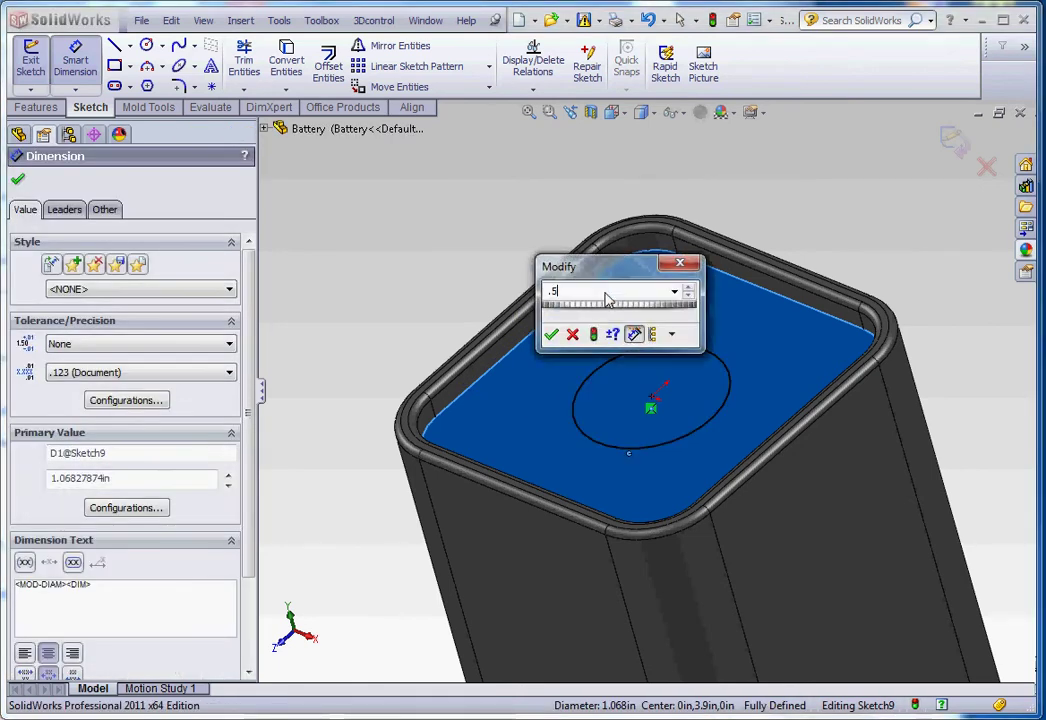
key(Return)
click(297, 201)
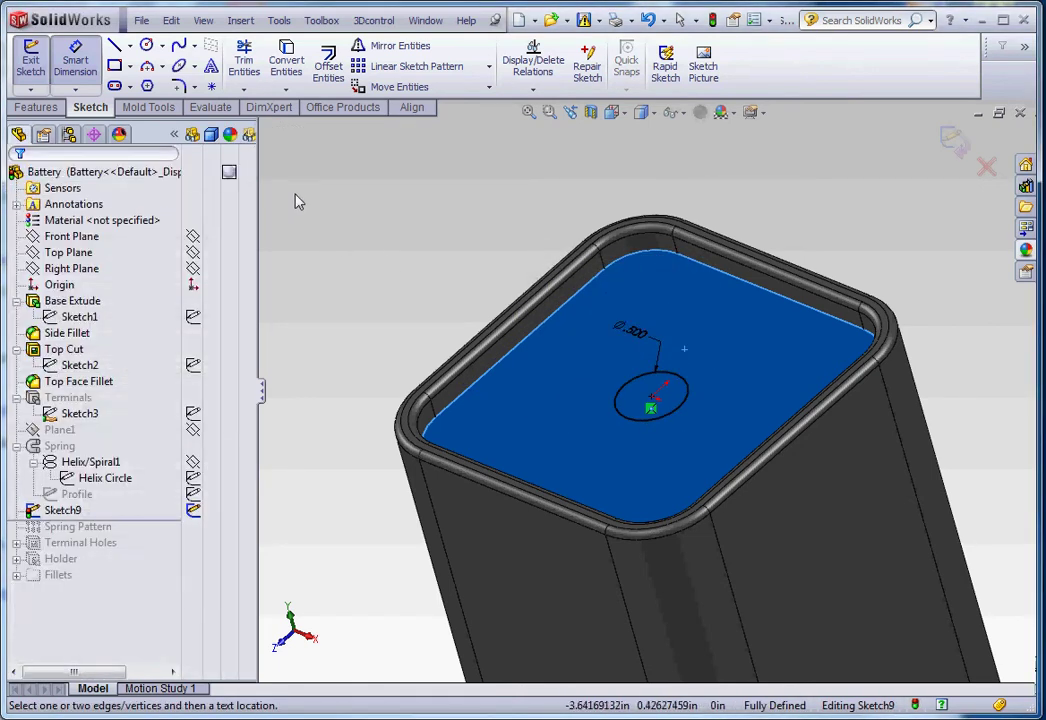
click(714, 21)
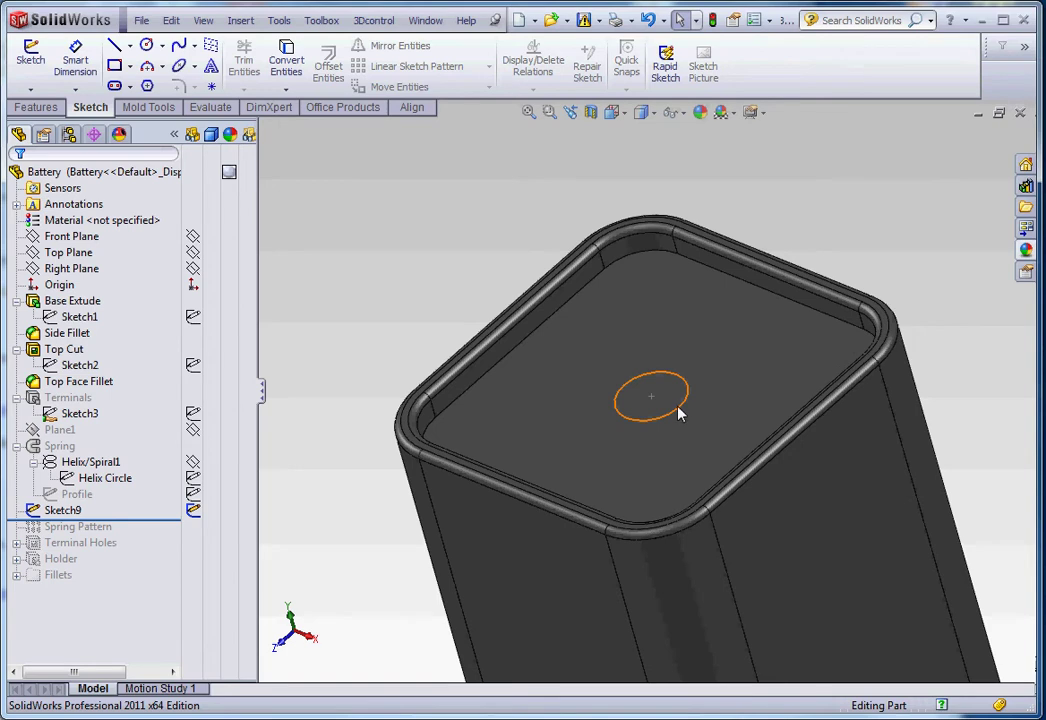
Step: Start a Helix and Spiral curve based on the circle sketched on the top face
click(35, 106)
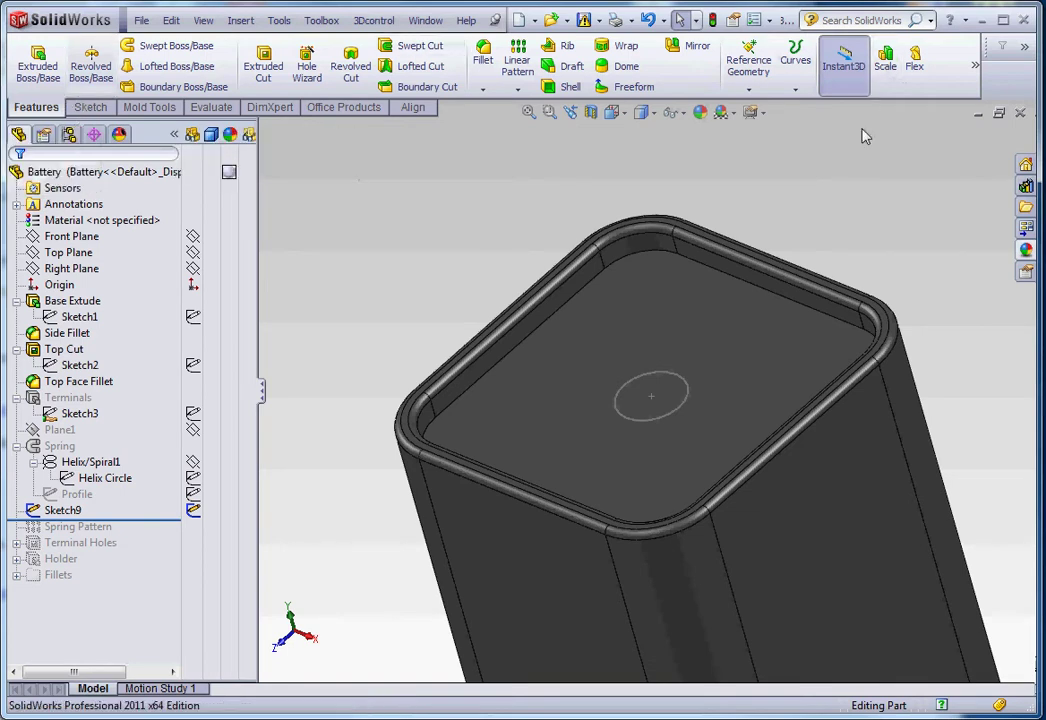
click(798, 95)
click(852, 208)
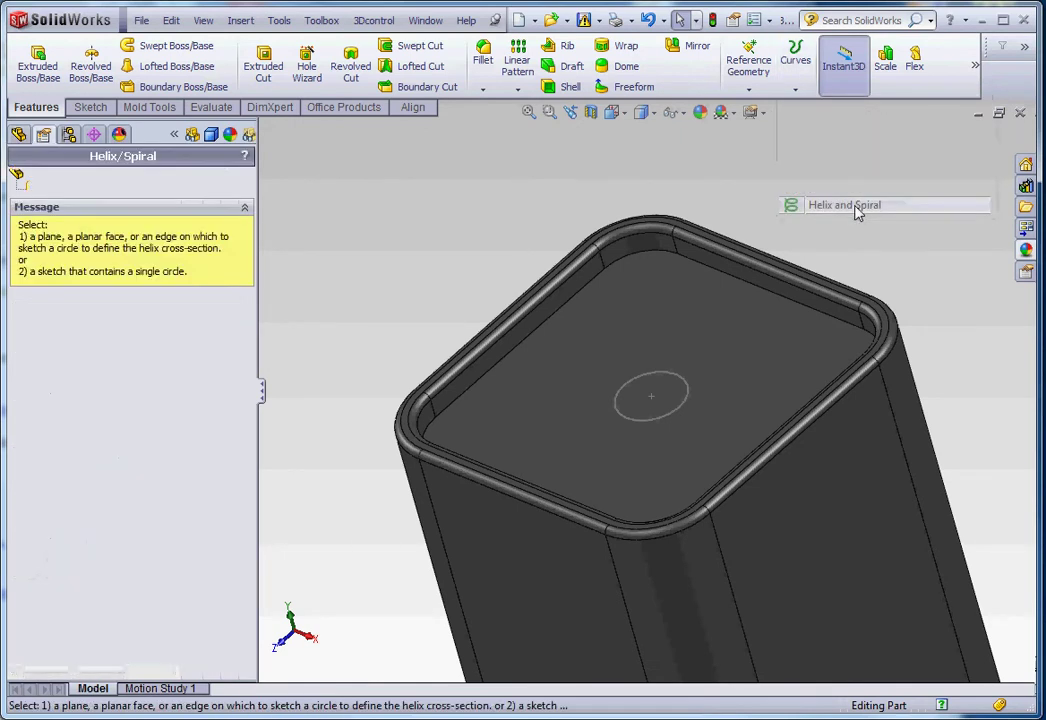
click(678, 384)
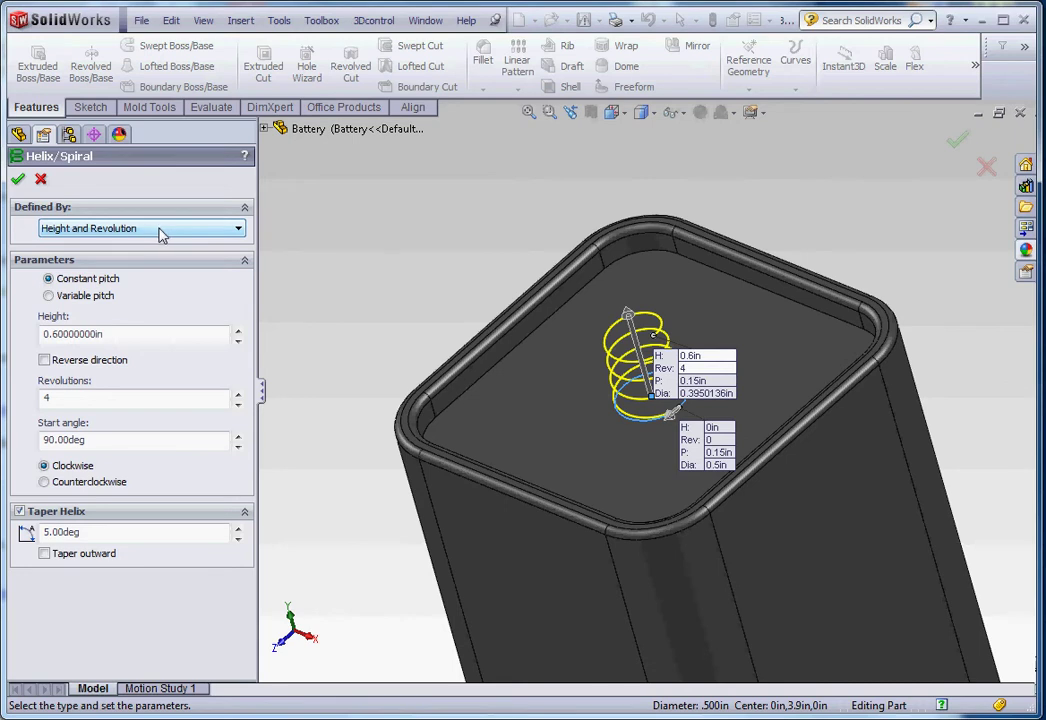
Step: Define the helix by Height and Revolution and set it to 3 revolutions
click(162, 231)
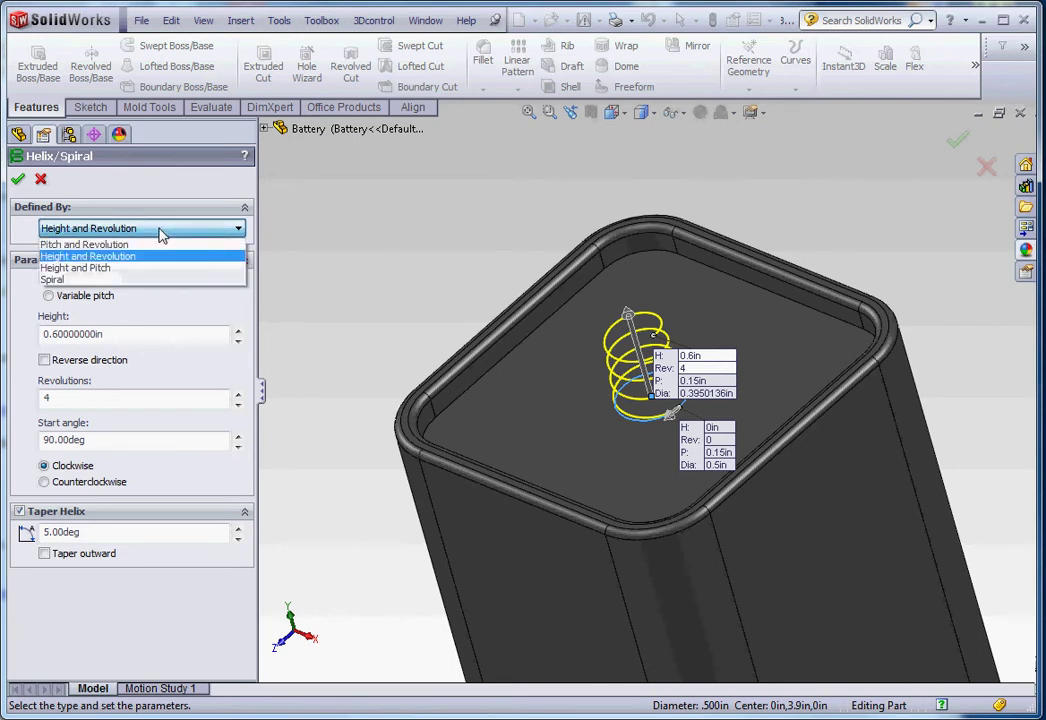
click(100, 257)
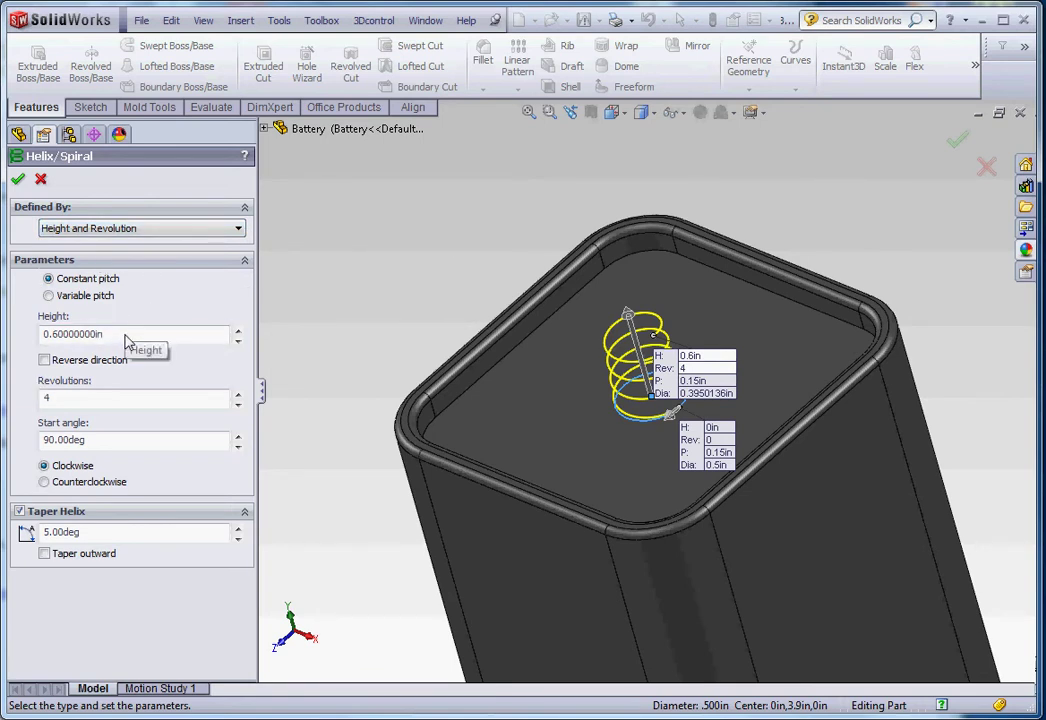
click(48, 398)
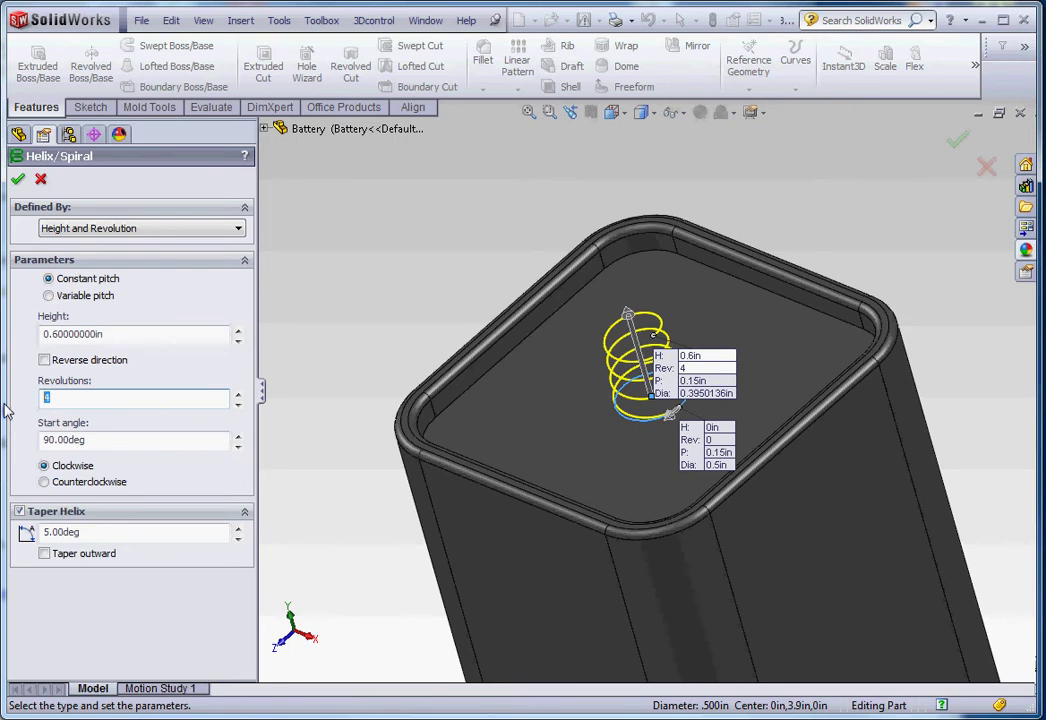
text(3)
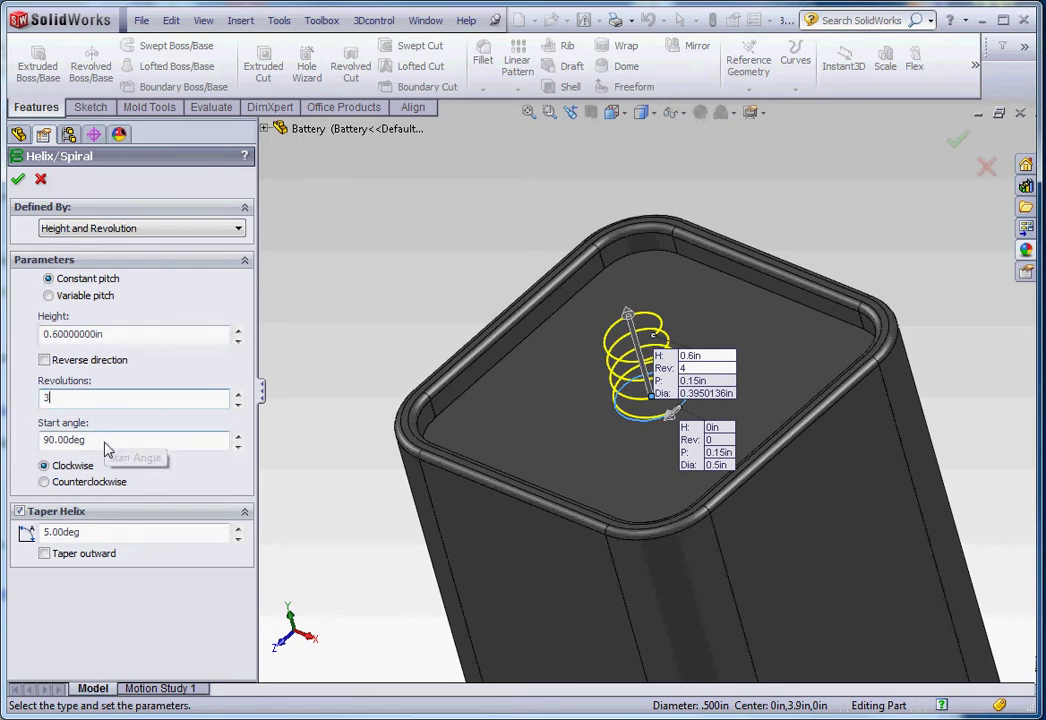
Step: Increase the helix's start angle in steps up to 113 degrees
middle_drag(430, 243, 465, 264)
scroll(682, 441, down, 5)
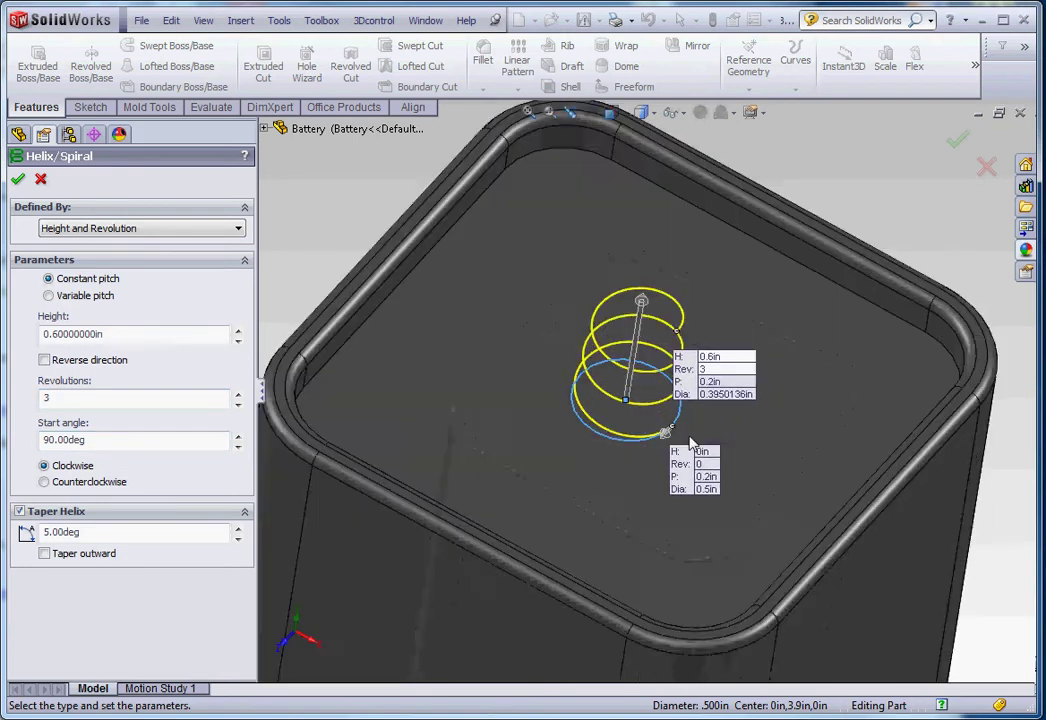
scroll(712, 458, up, 4)
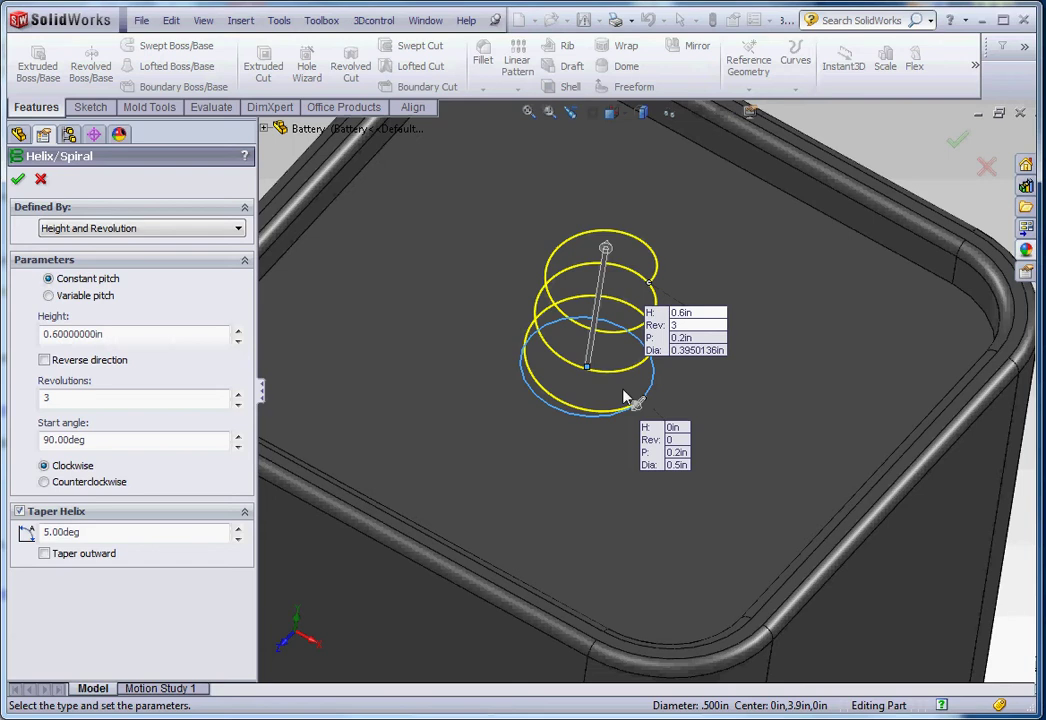
click(238, 437)
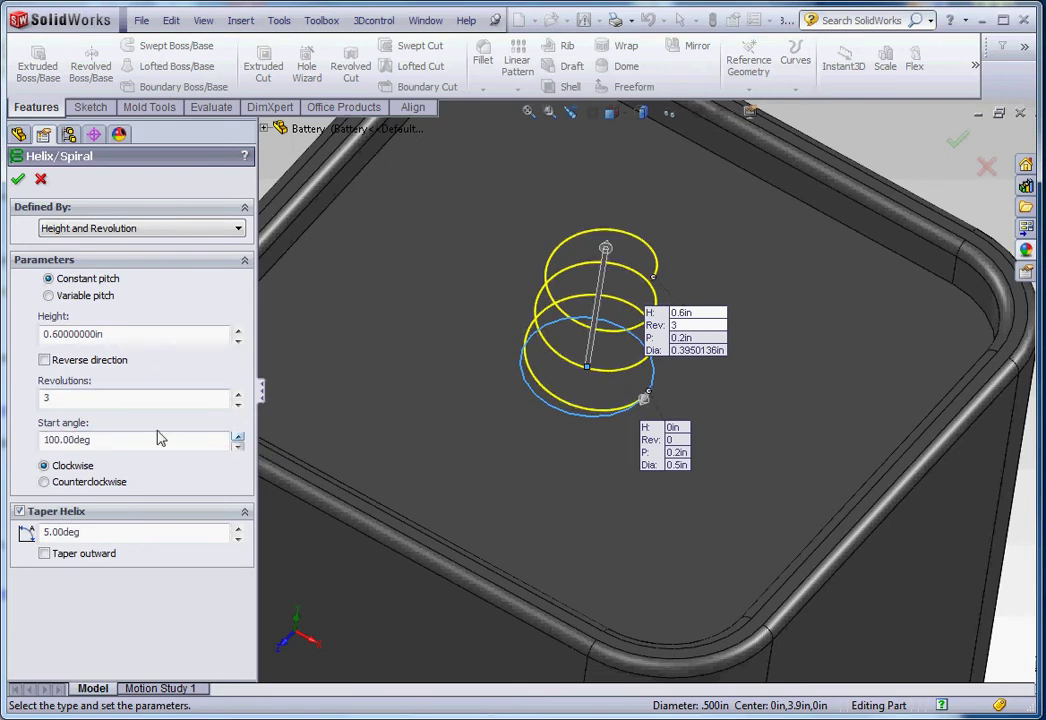
click(238, 439)
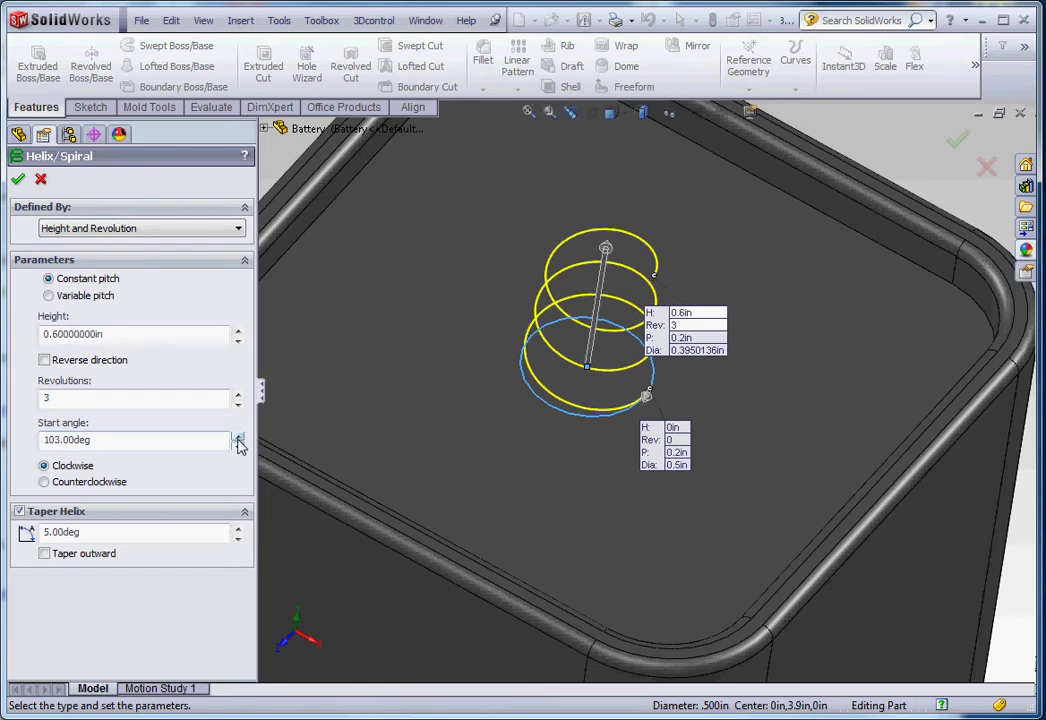
click(238, 439)
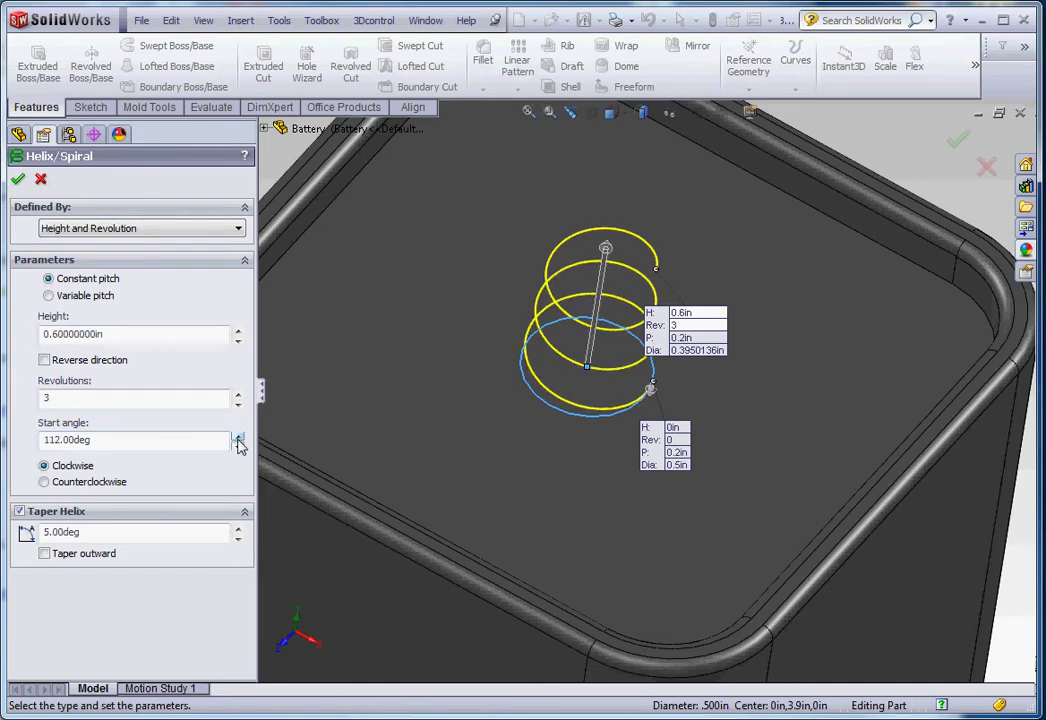
click(238, 439)
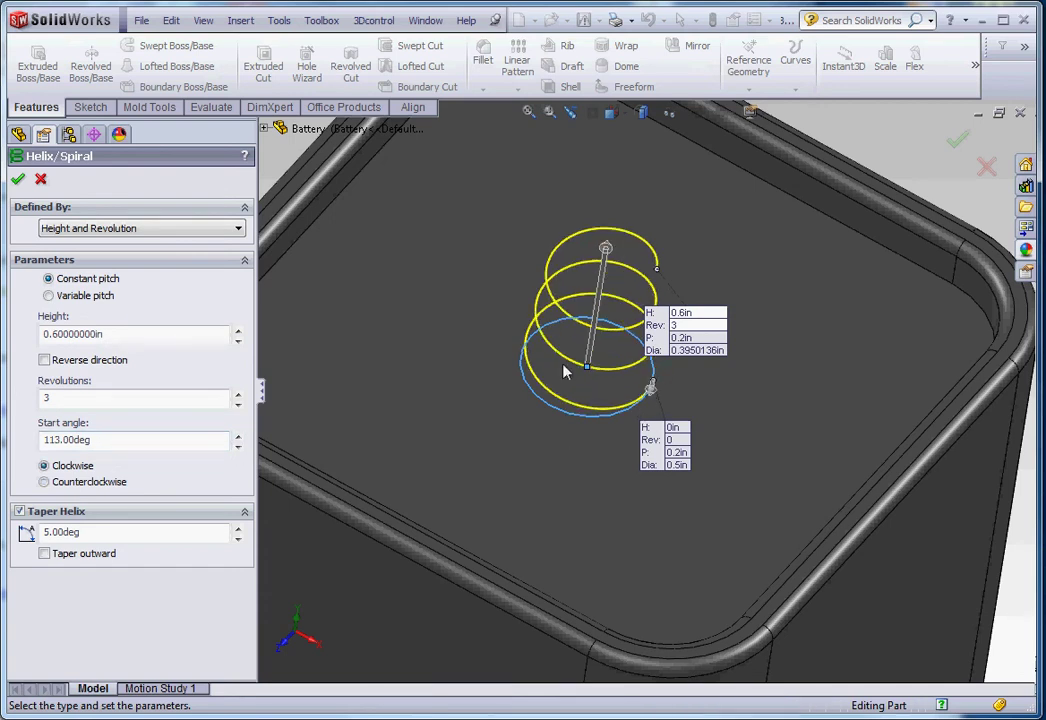
Step: Set the helix's start angle to 270 degrees
double_click(110, 440)
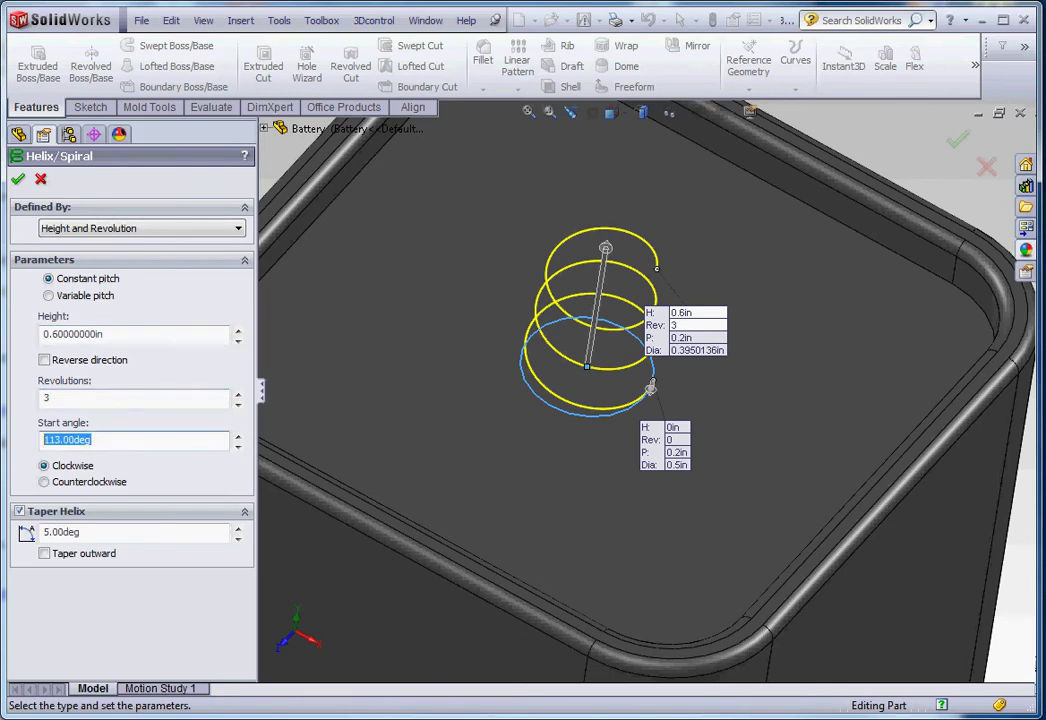
text(270)
key(Return)
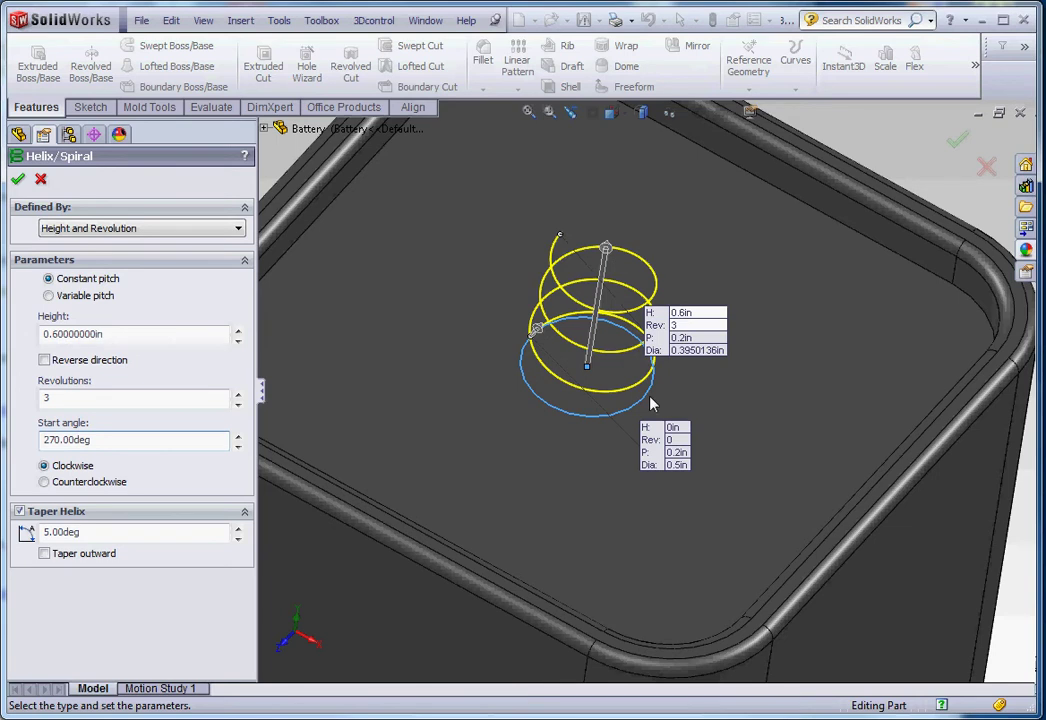
Step: Set the helix's direction to counterclockwise and create it with the 5-degree inward taper
click(527, 341)
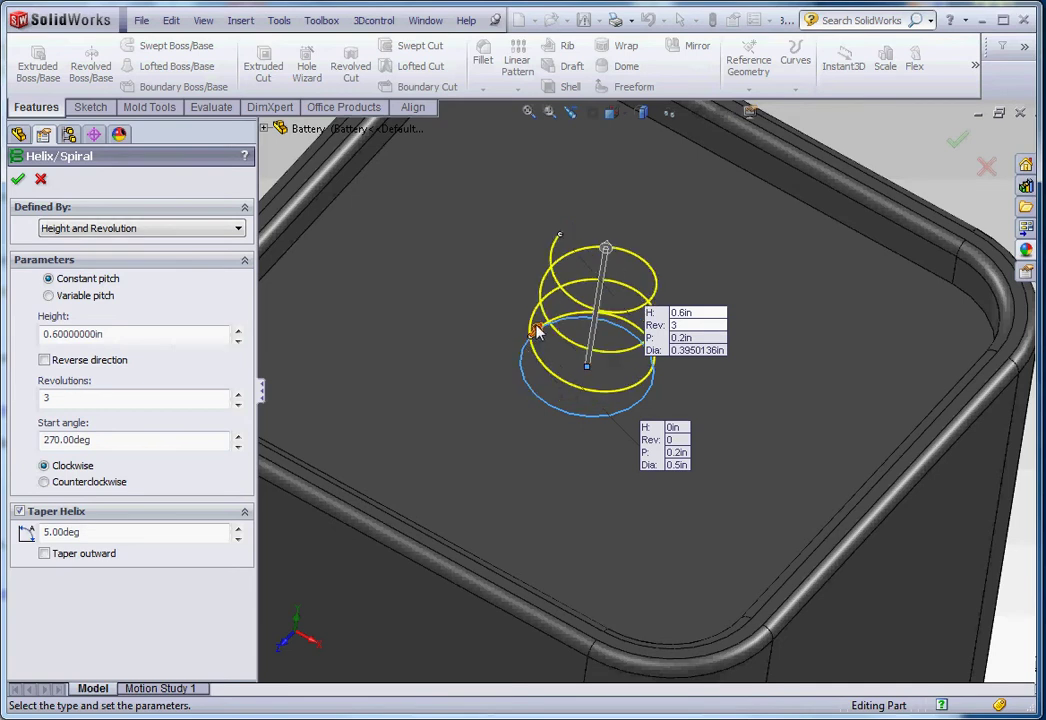
click(537, 332)
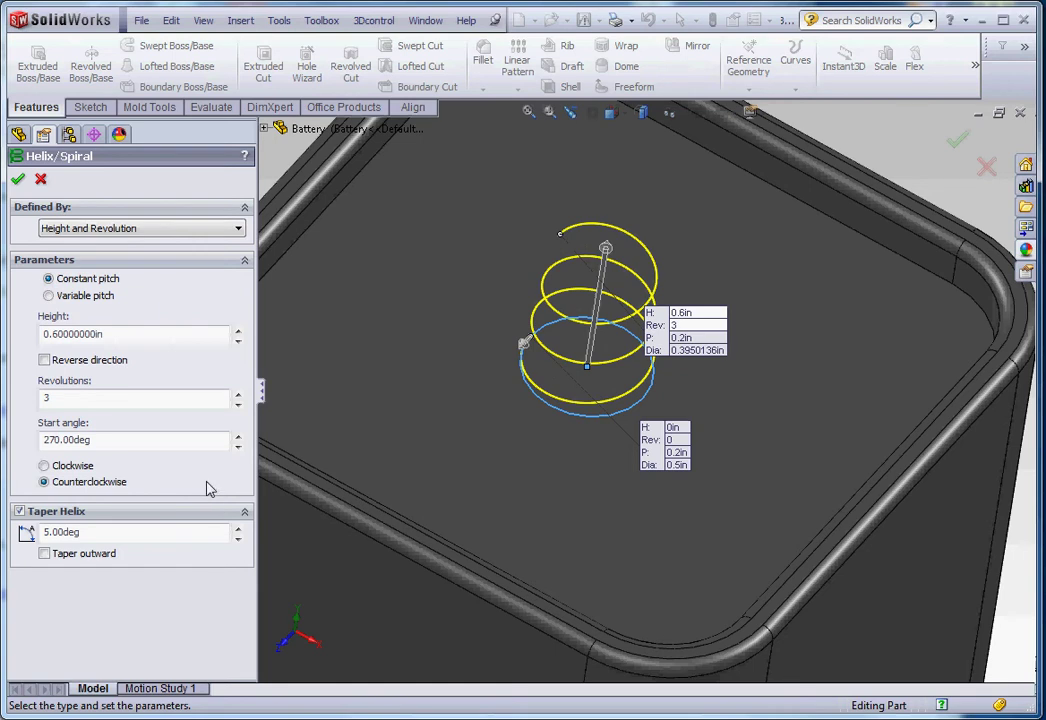
click(527, 344)
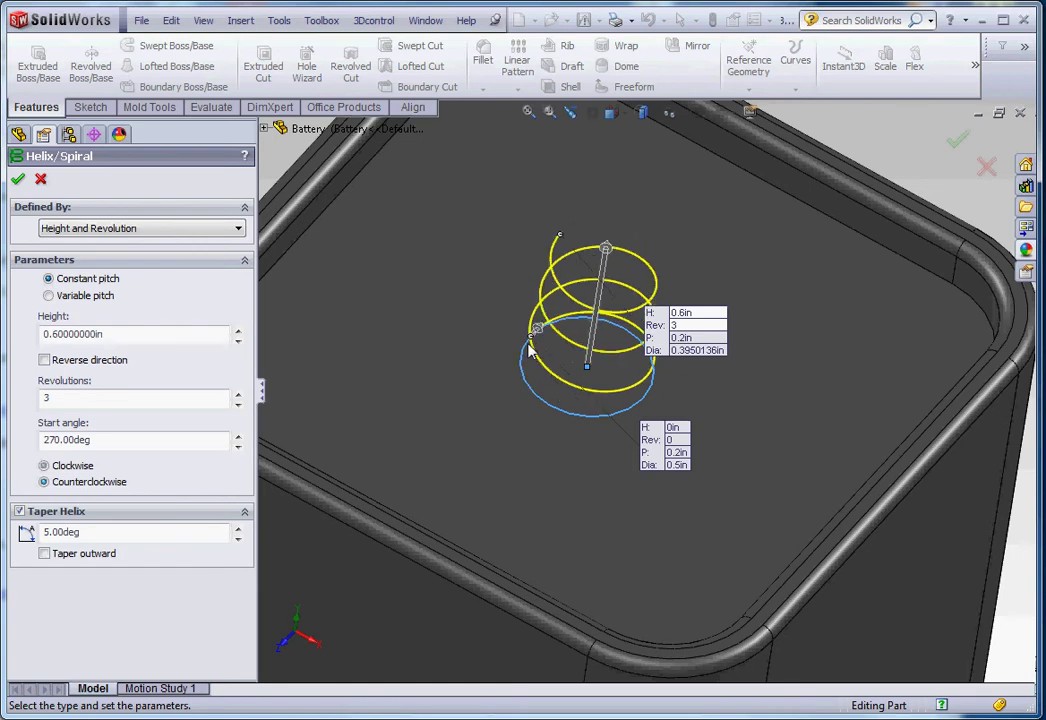
click(538, 331)
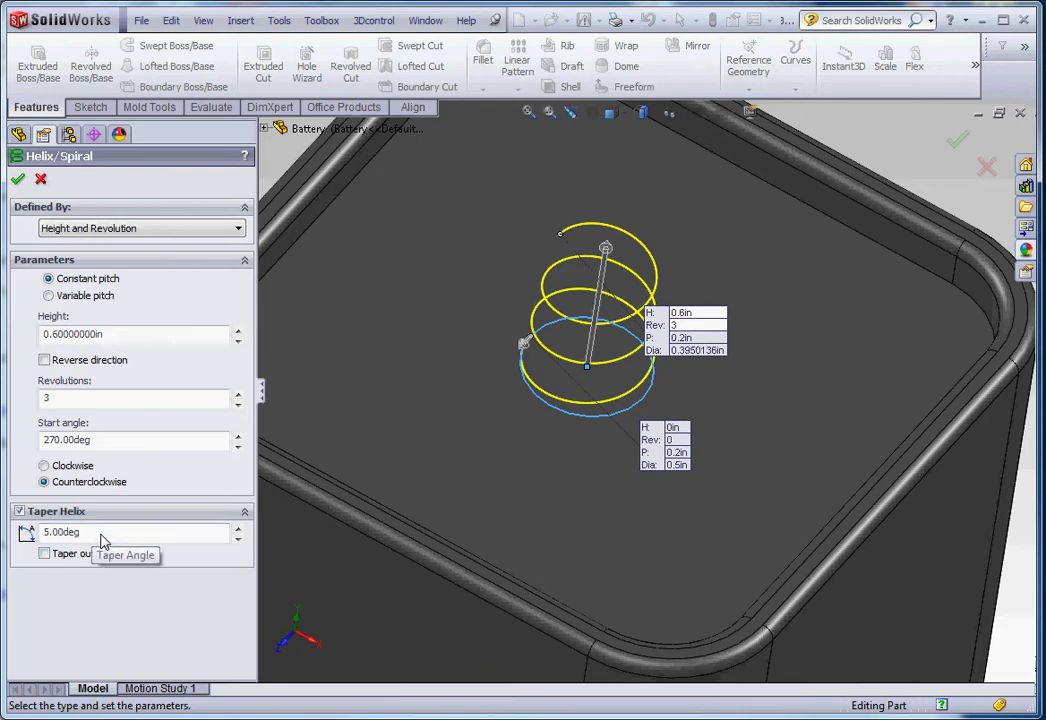
drag(100, 535, 3, 535)
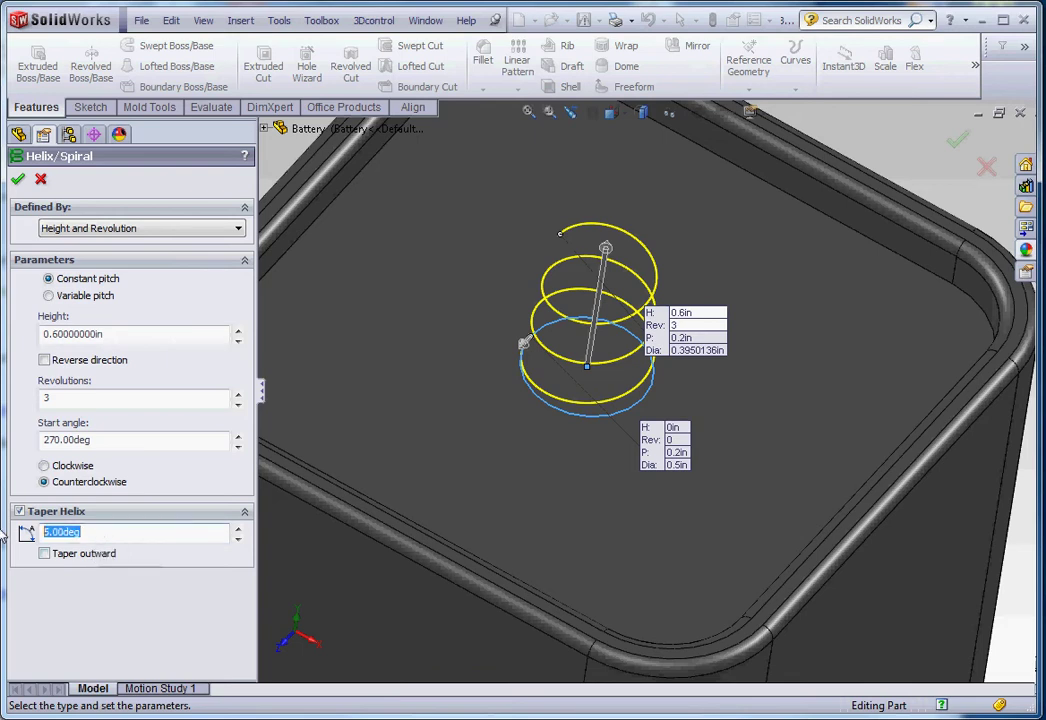
click(18, 181)
Step: Create a reference plane perpendicular to the tapered helix and coincident with its upper endpoint
scroll(474, 451, up, 5)
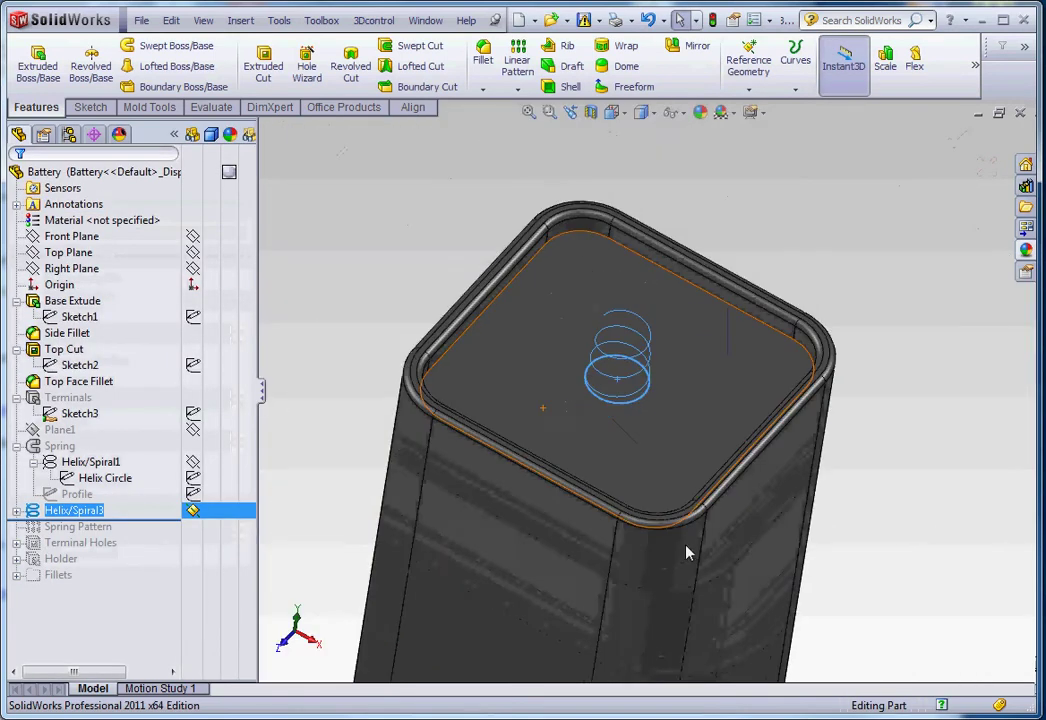
scroll(546, 311, down, 5)
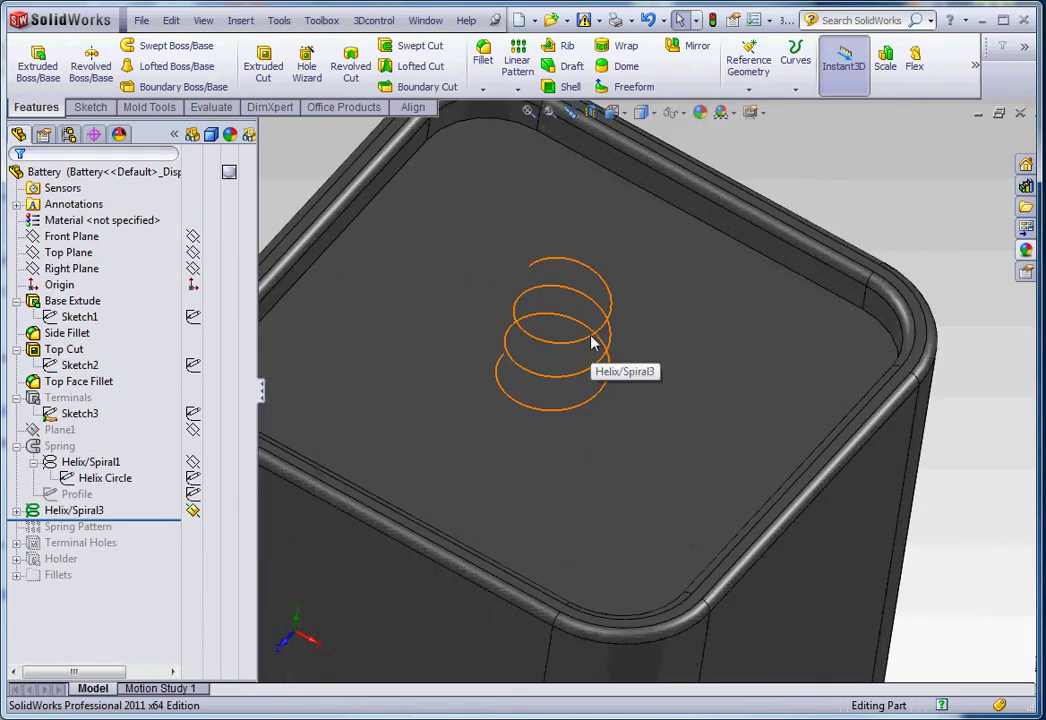
click(592, 343)
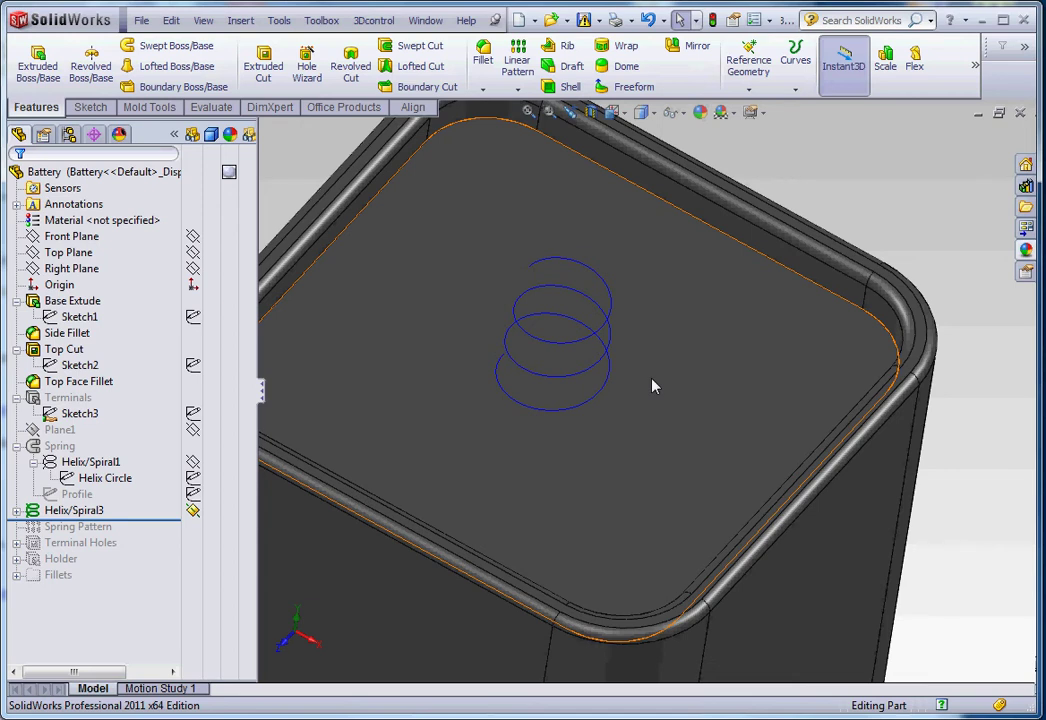
click(751, 90)
click(766, 106)
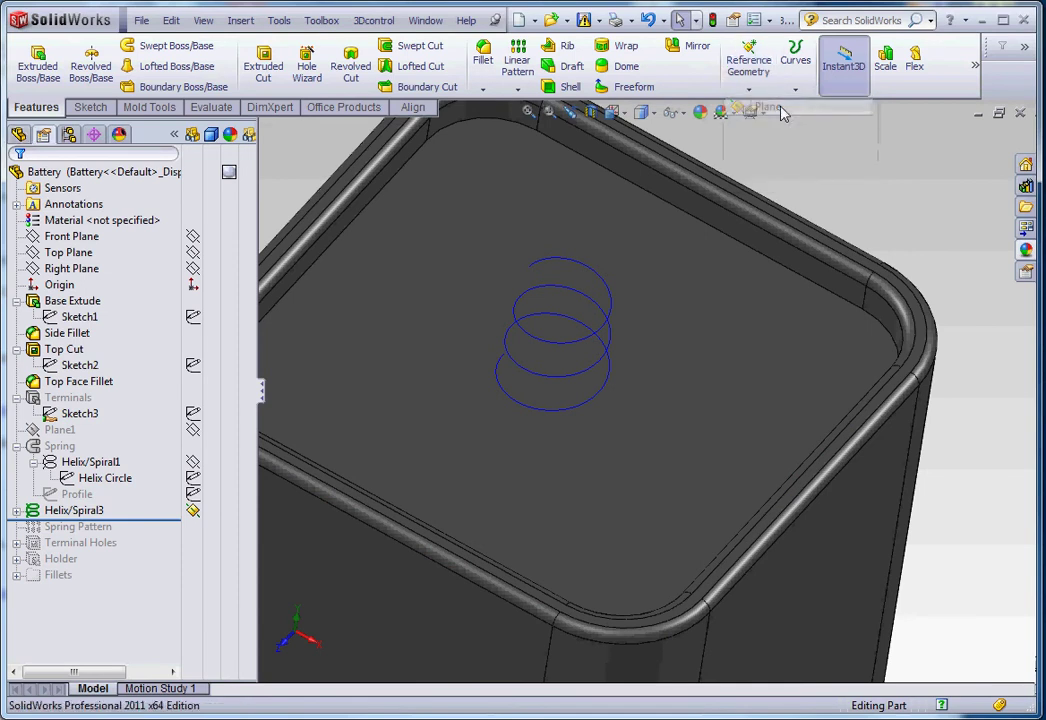
click(577, 268)
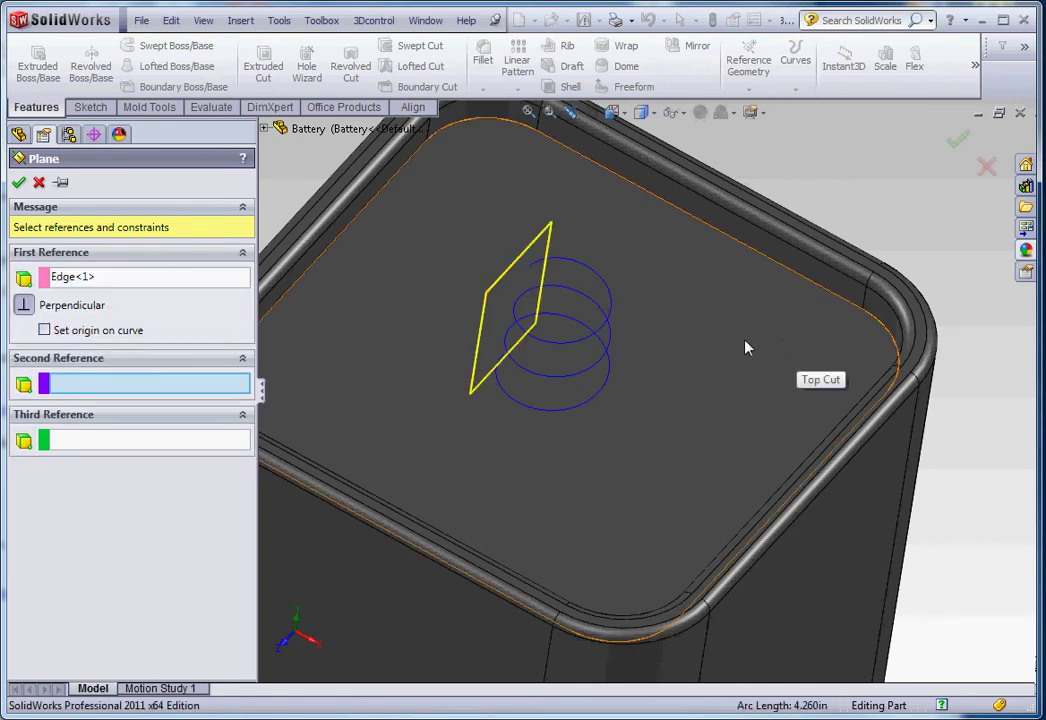
click(531, 270)
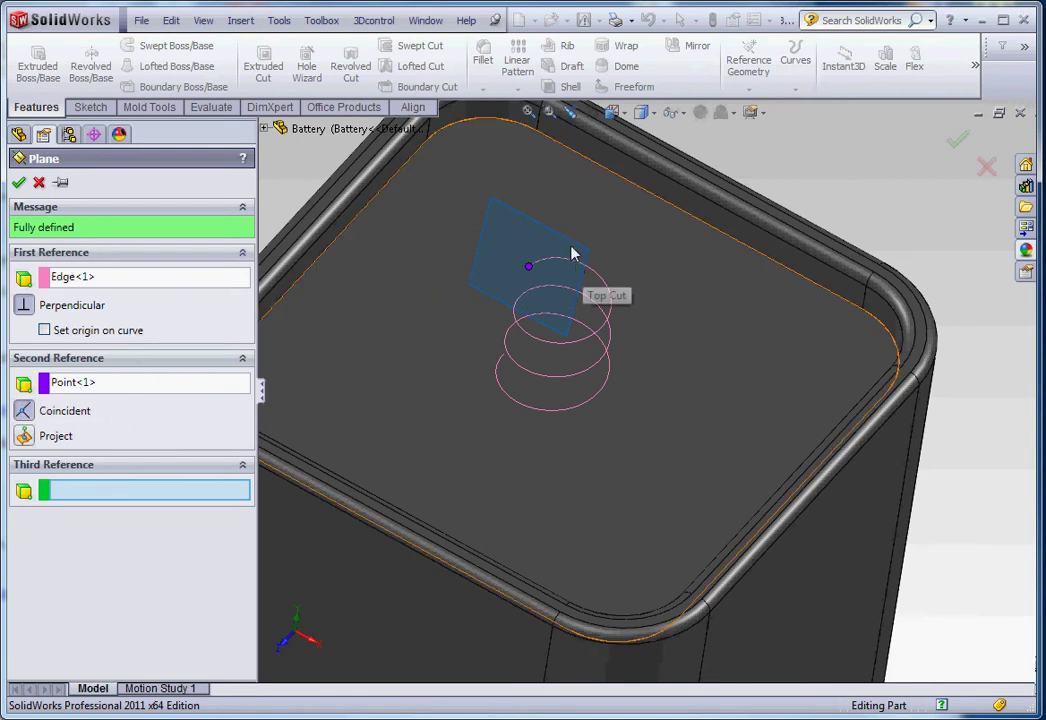
scroll(580, 265, down, 2)
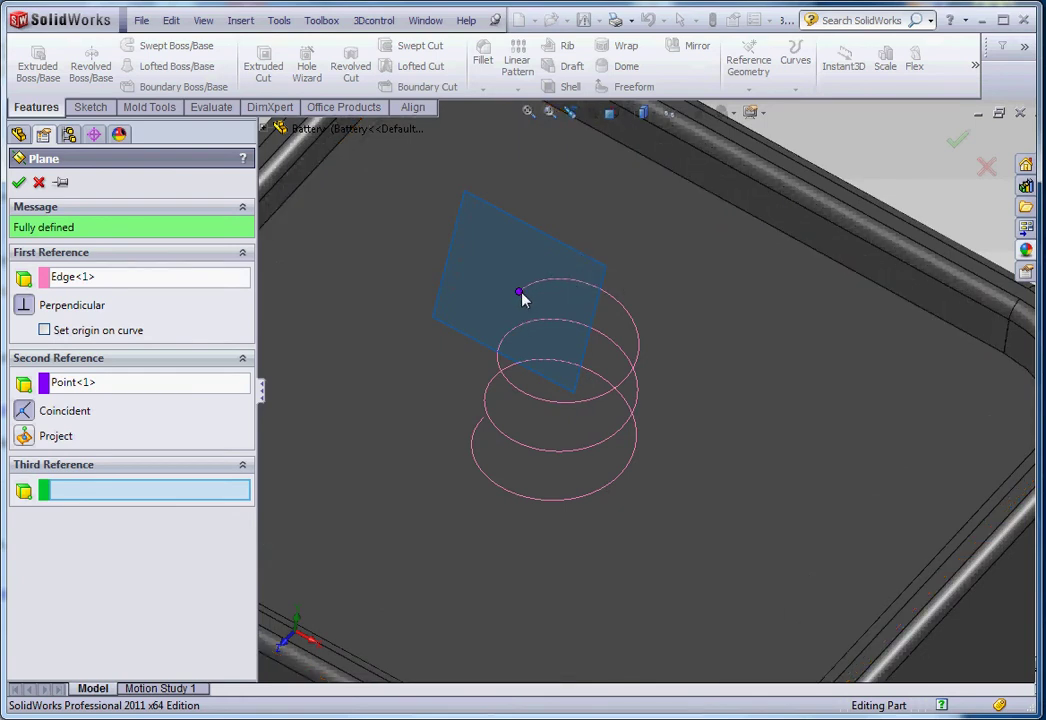
click(18, 182)
Step: Rename the new reference plane as Helix Plane
scroll(645, 398, up, 5)
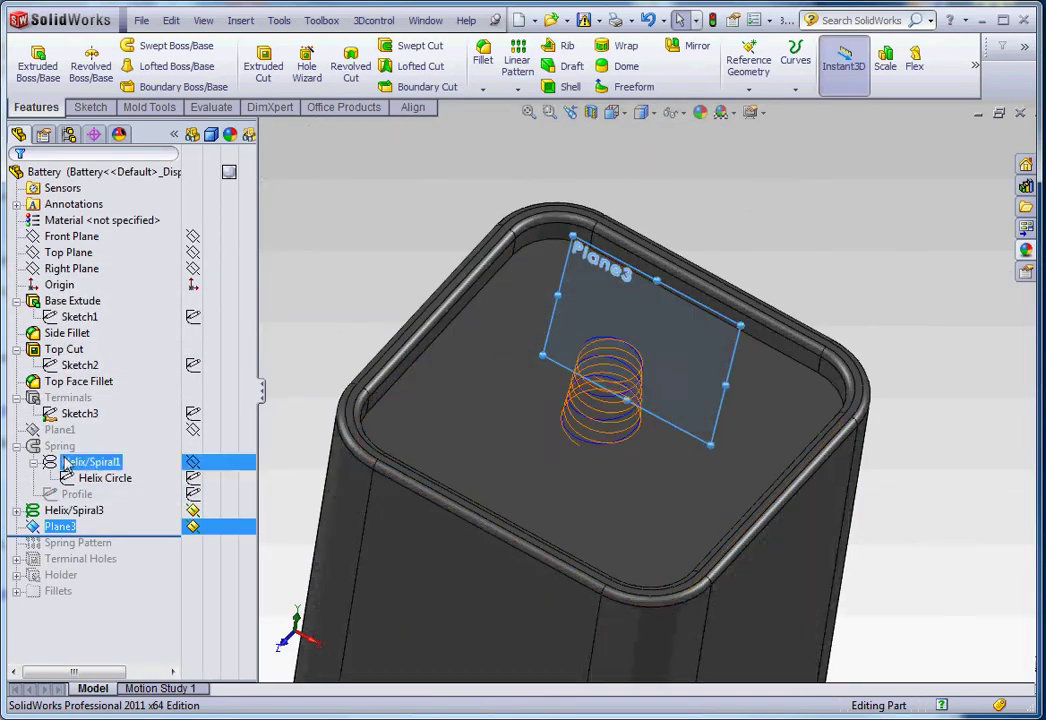
click(64, 529)
click(62, 527)
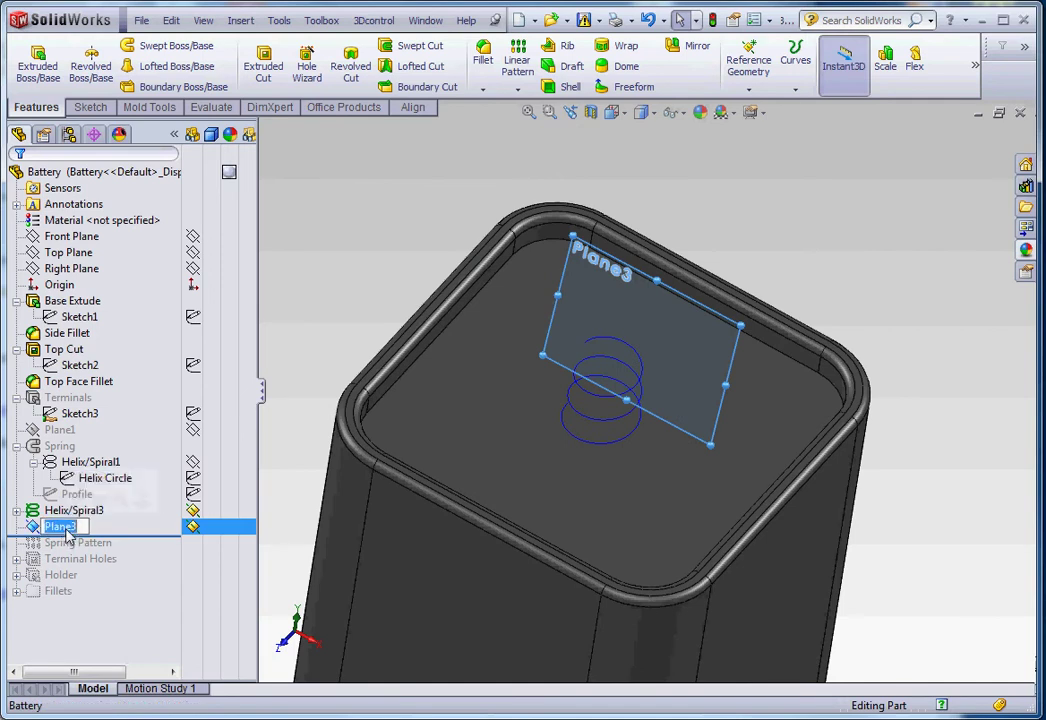
text(H)
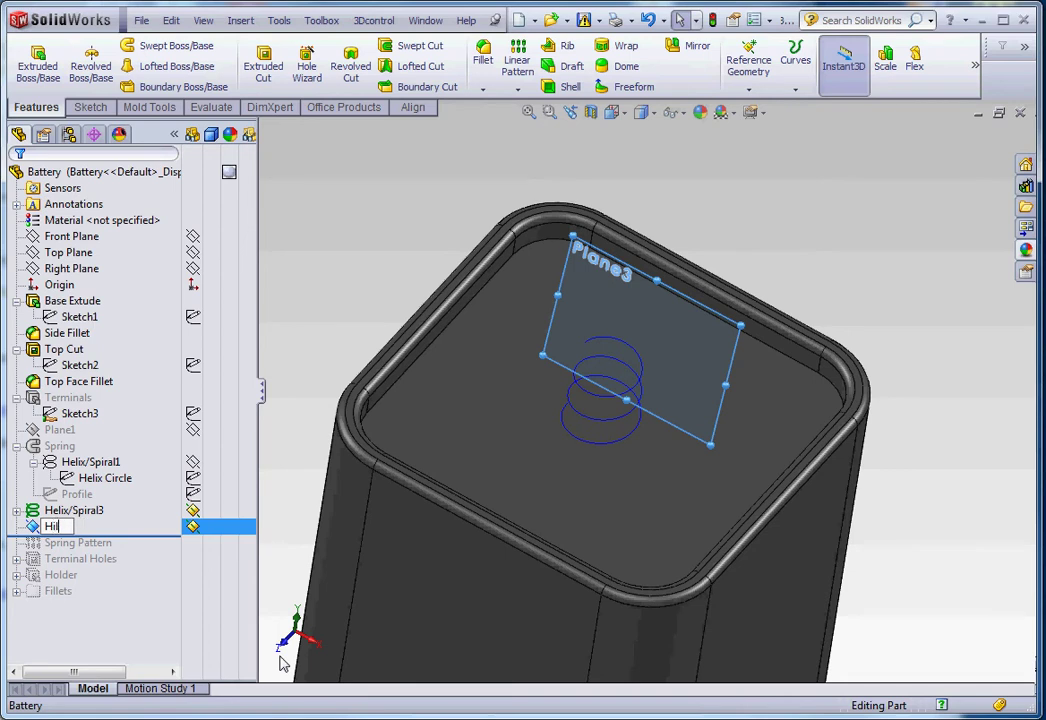
text(ilex Plane)
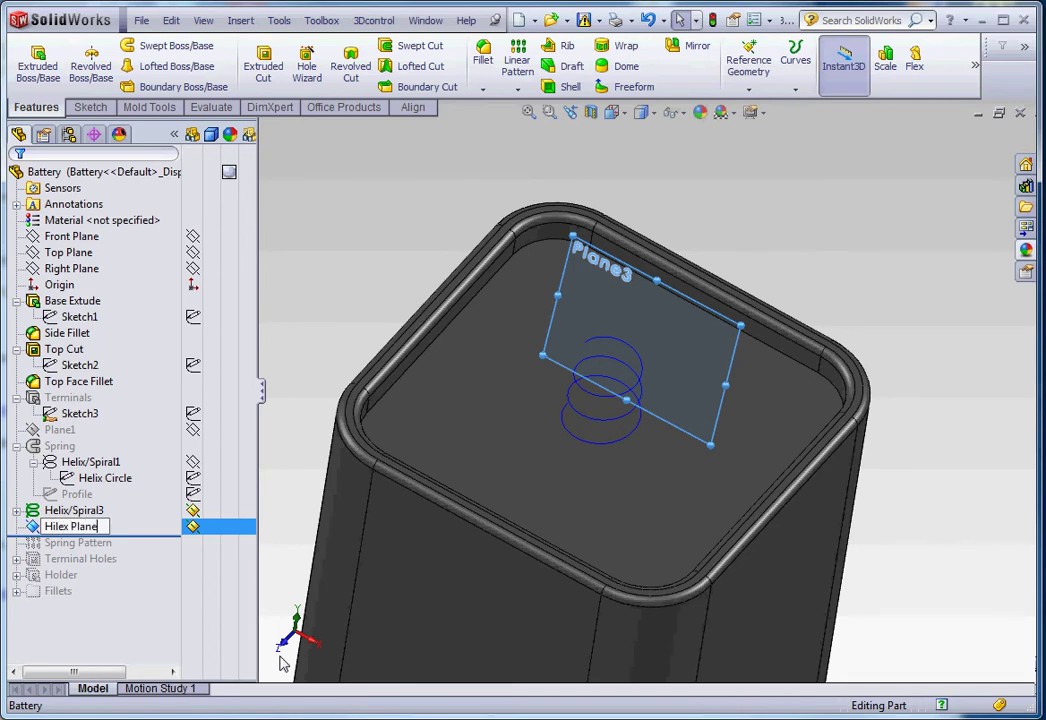
click(57, 526)
key(BackSpace)
key(BackSpace)
text(elix)
key(Delete)
key(Delete)
click(381, 210)
Step: Sketch a circle about 0.077 in in diameter on the Helix Plane, above the helix's upper end
scroll(808, 340, up, 3)
scroll(800, 340, down, 2)
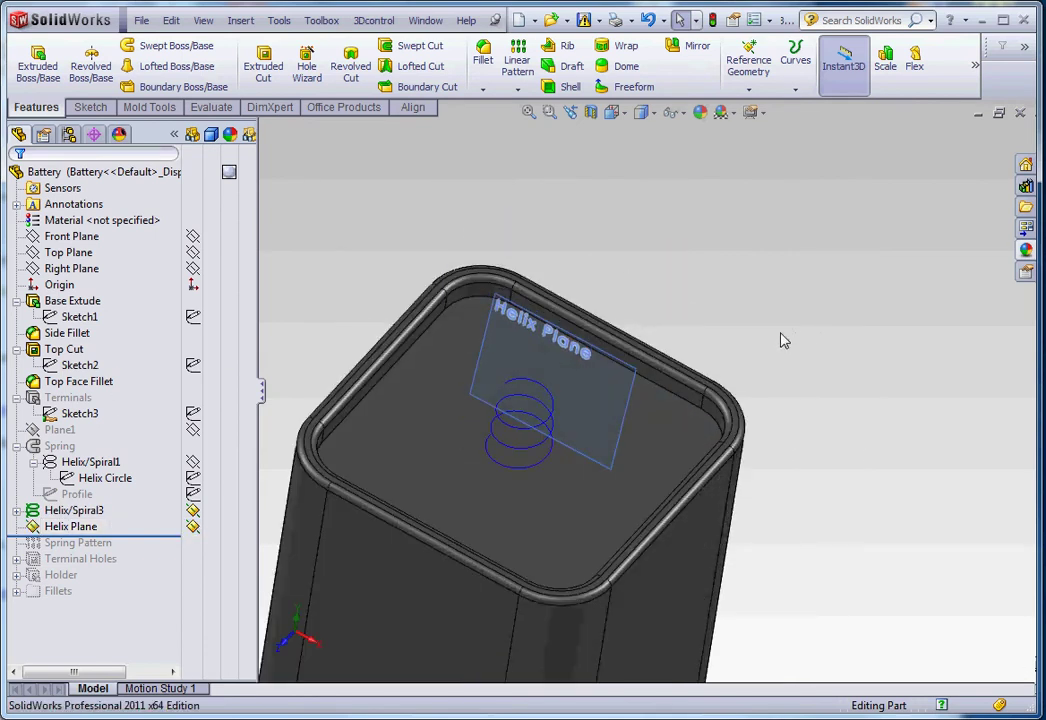
click(614, 402)
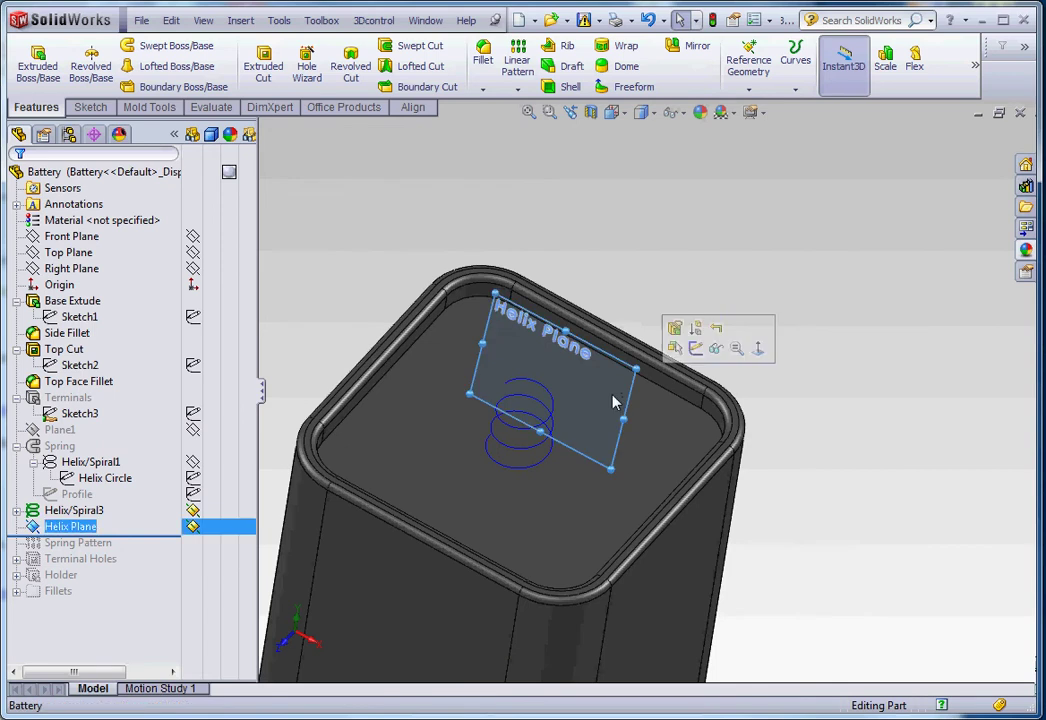
click(90, 107)
click(642, 112)
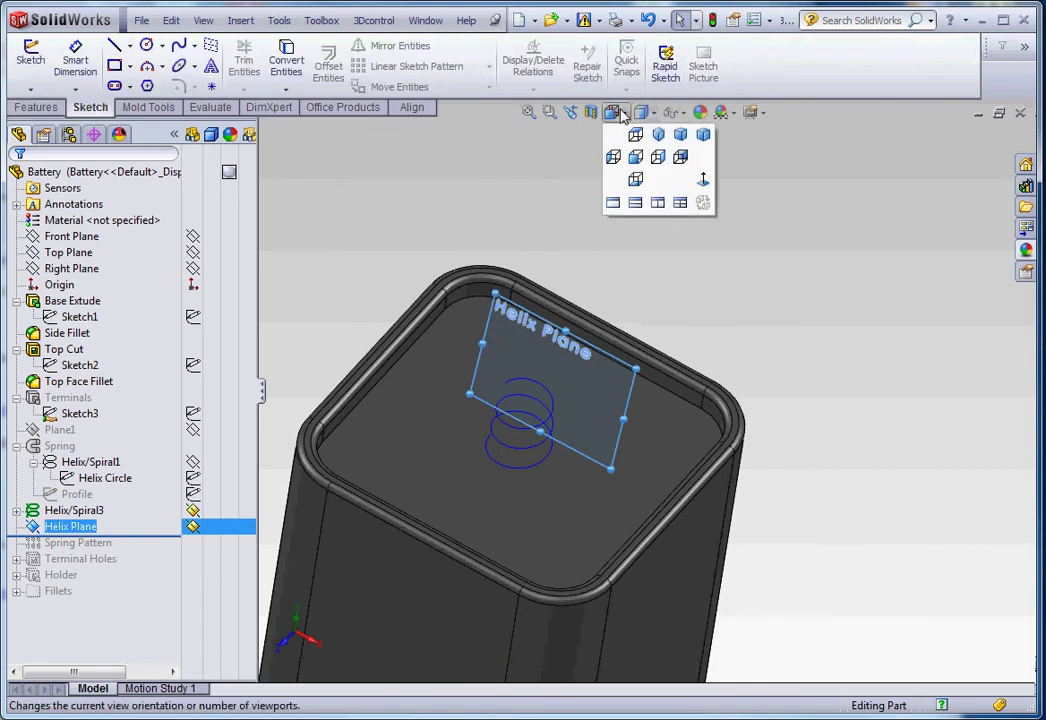
click(701, 178)
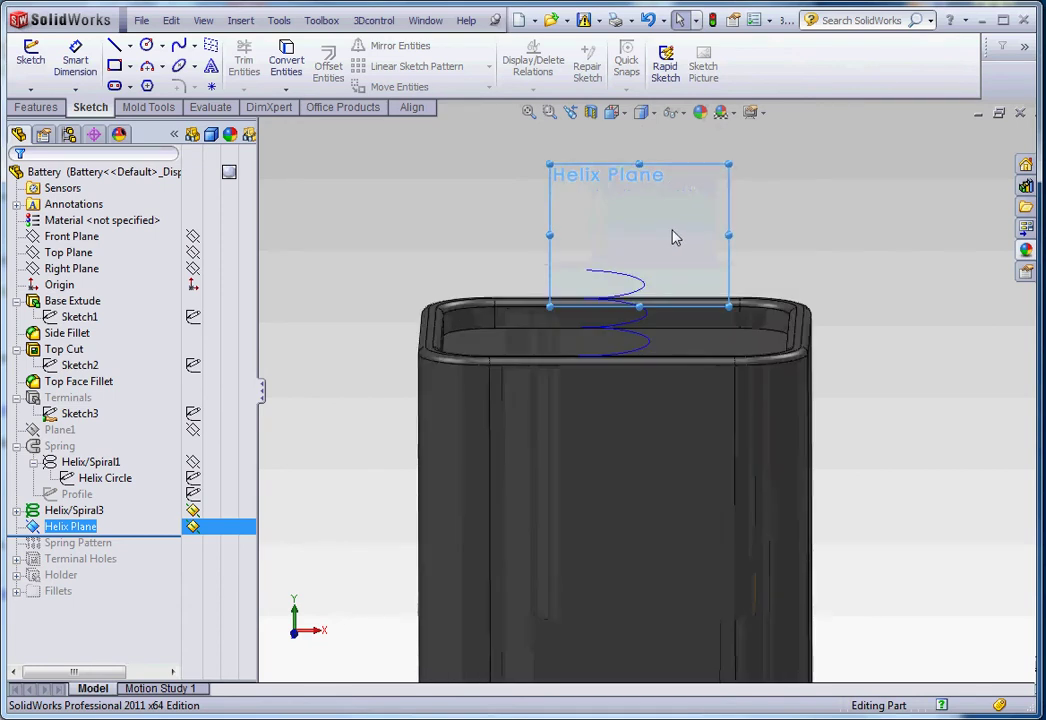
click(146, 45)
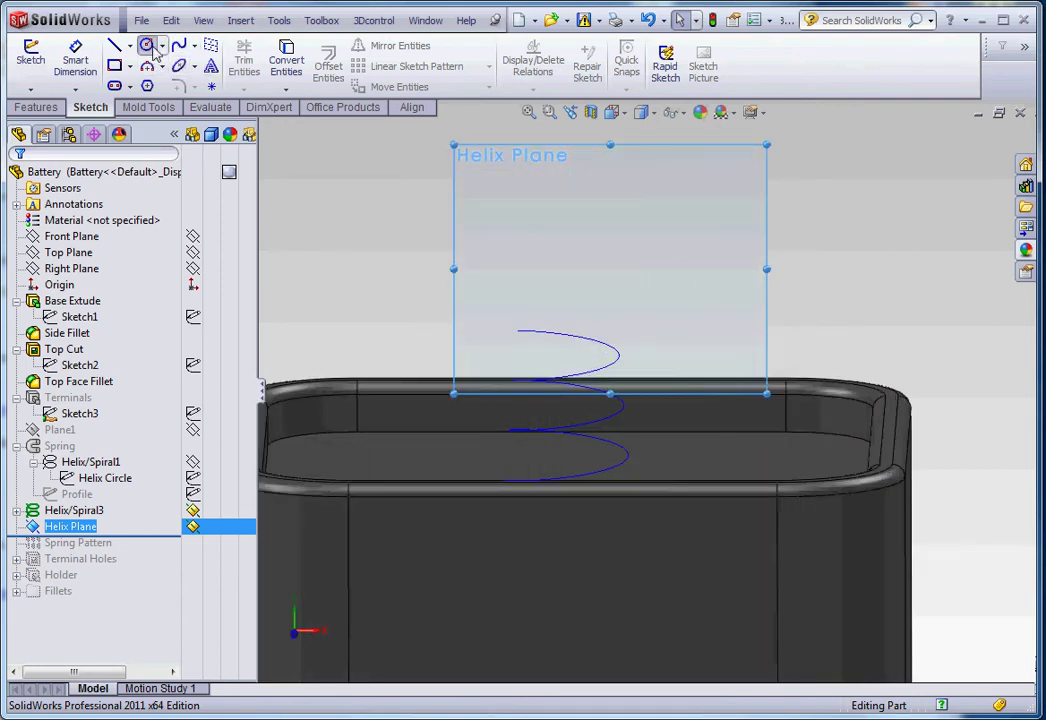
click(584, 242)
click(592, 245)
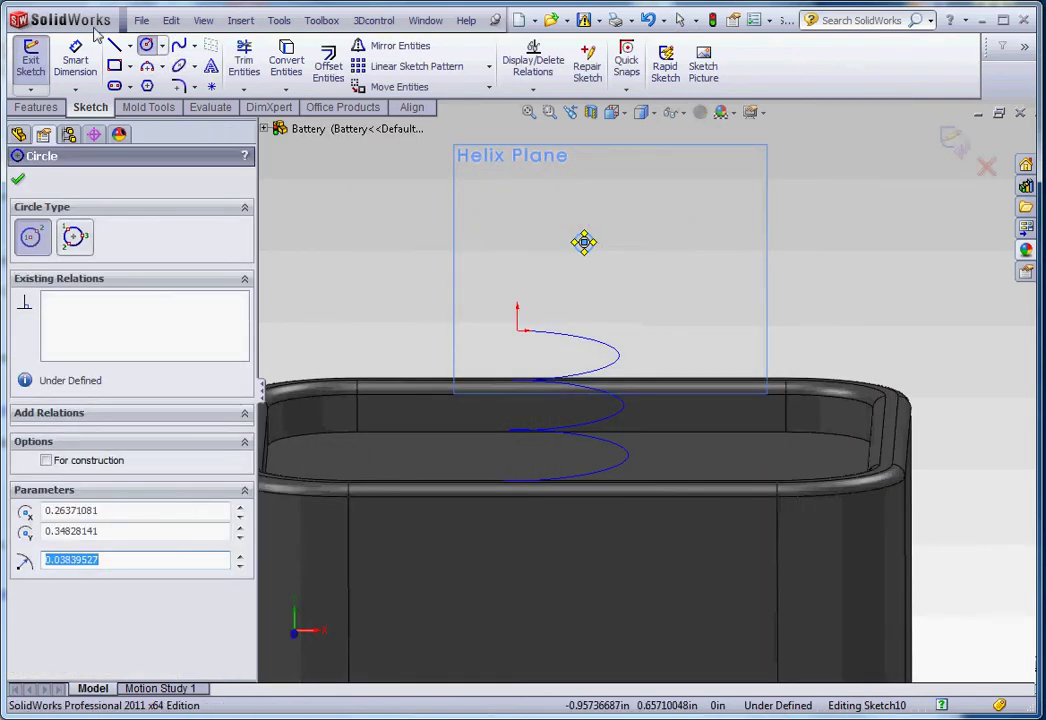
Step: Dimension the circle's diameter and set it to .05 in
click(75, 60)
click(594, 238)
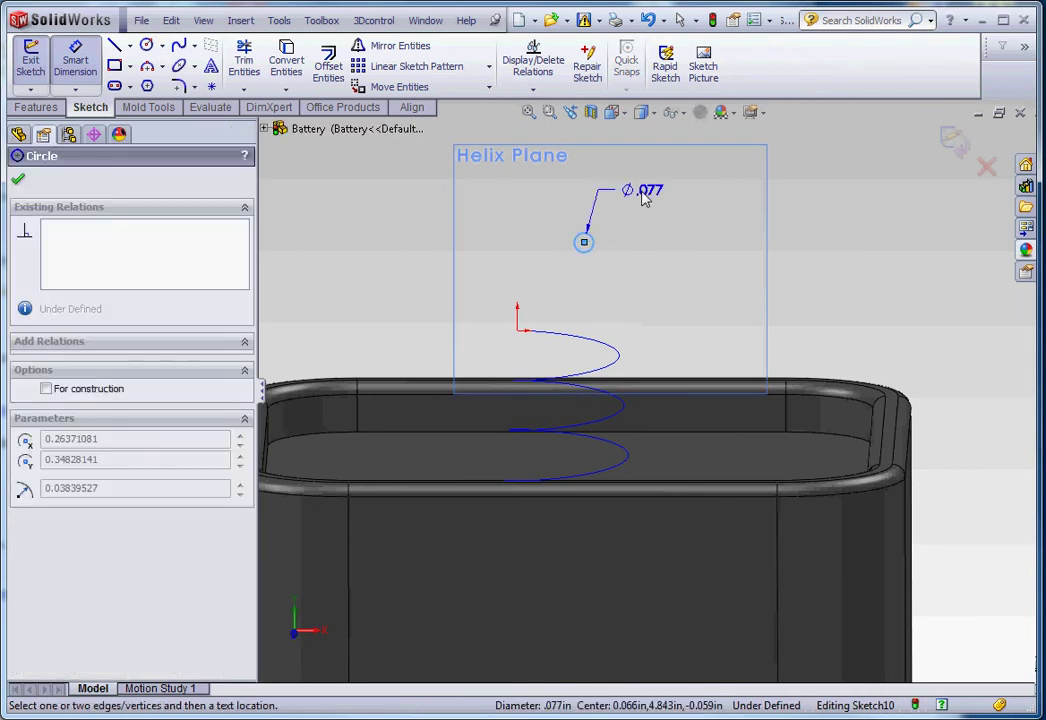
click(630, 188)
text(.05)
key(Return)
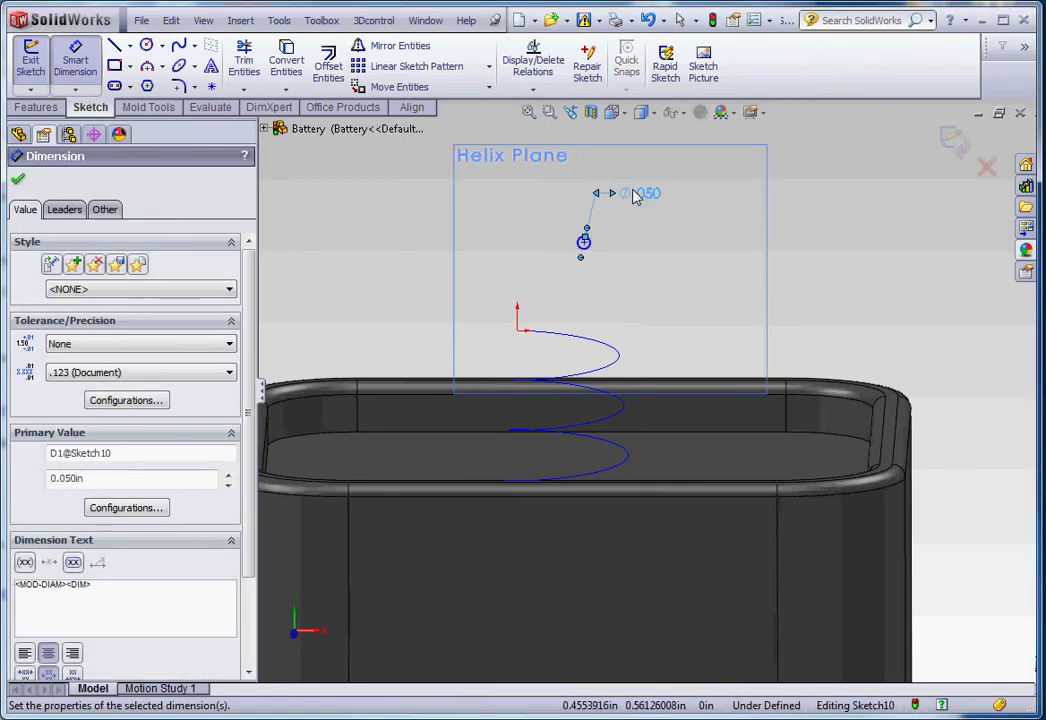
click(780, 277)
Step: Try to dimension the circle's centre point to the helix
scroll(598, 252, down, 3)
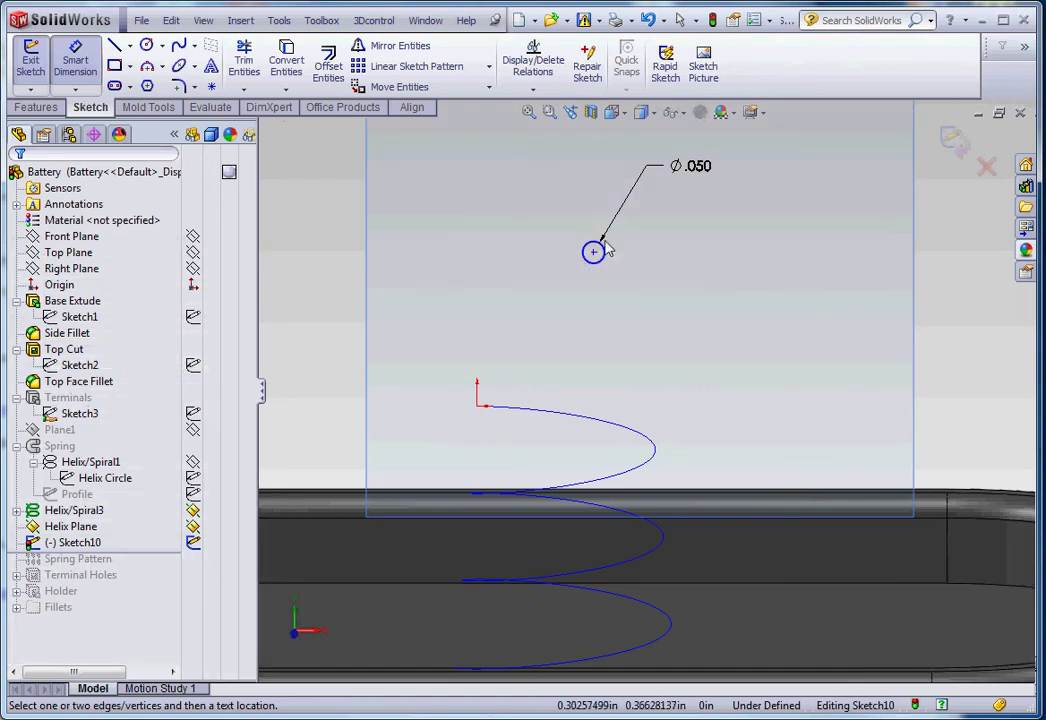
click(594, 252)
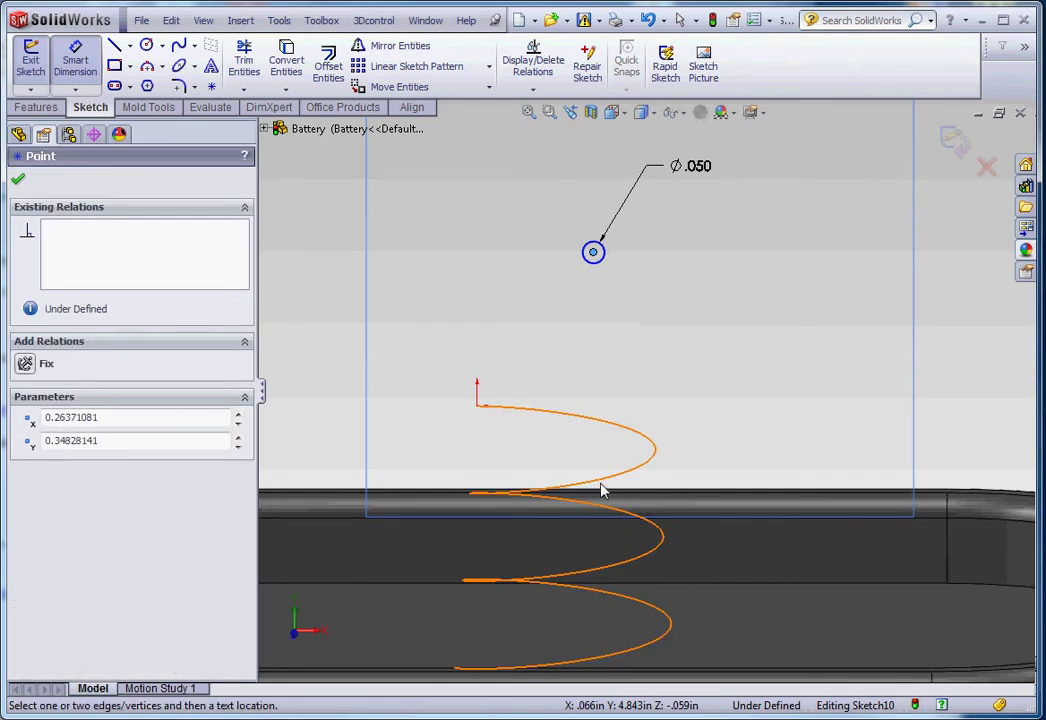
scroll(884, 350, down, 3)
click(619, 416)
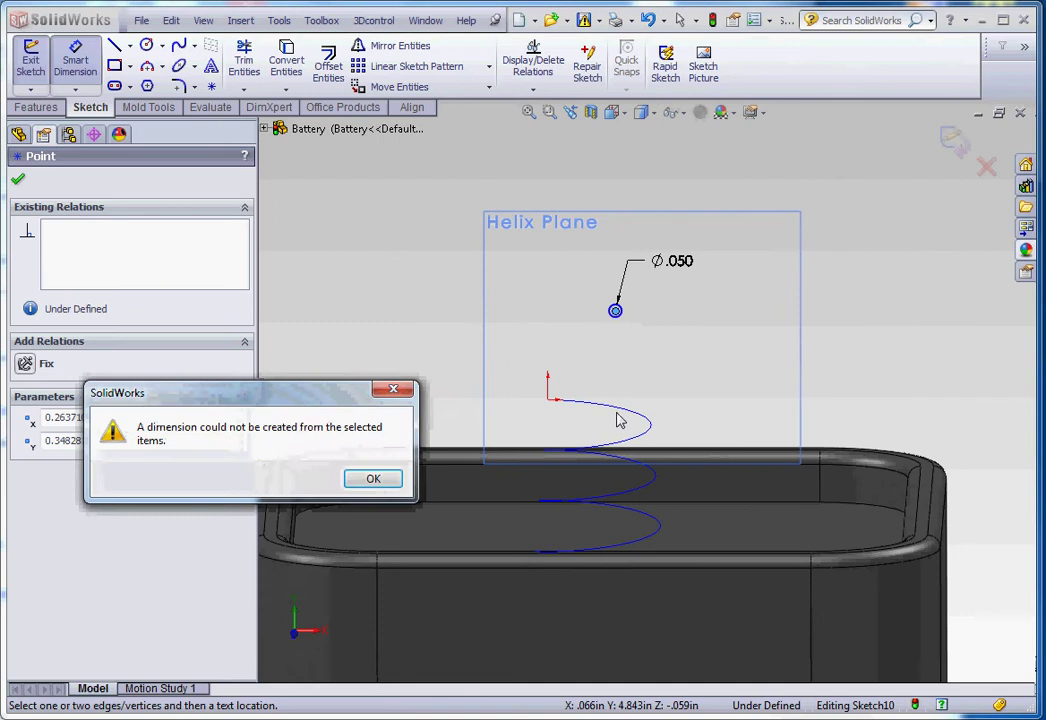
click(396, 481)
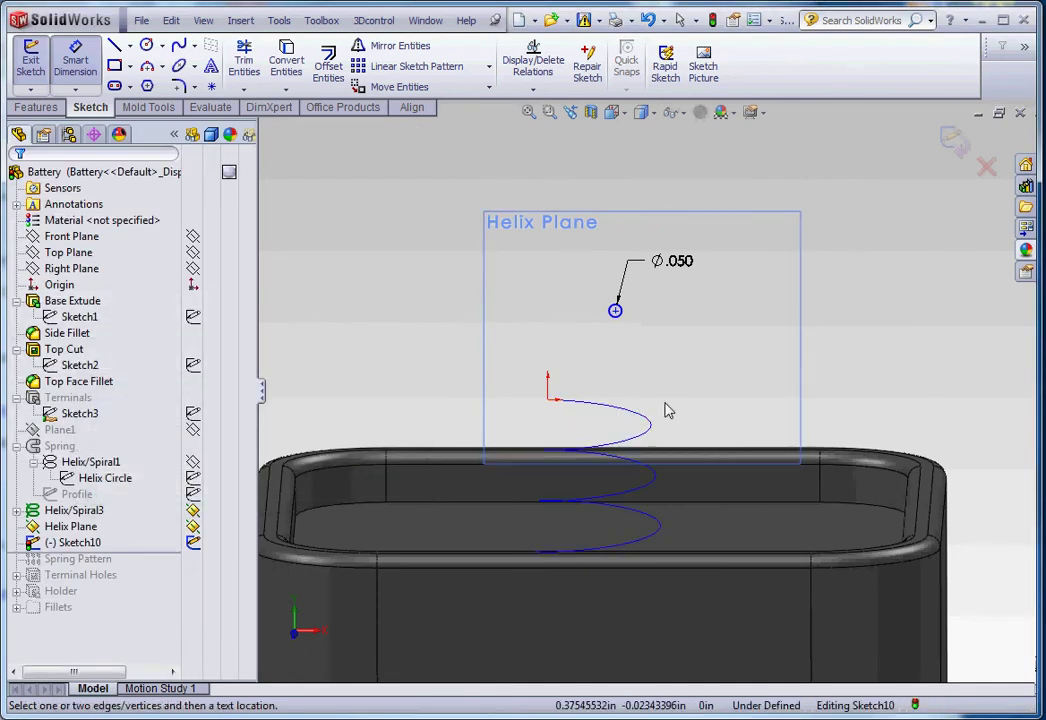
key(Escape)
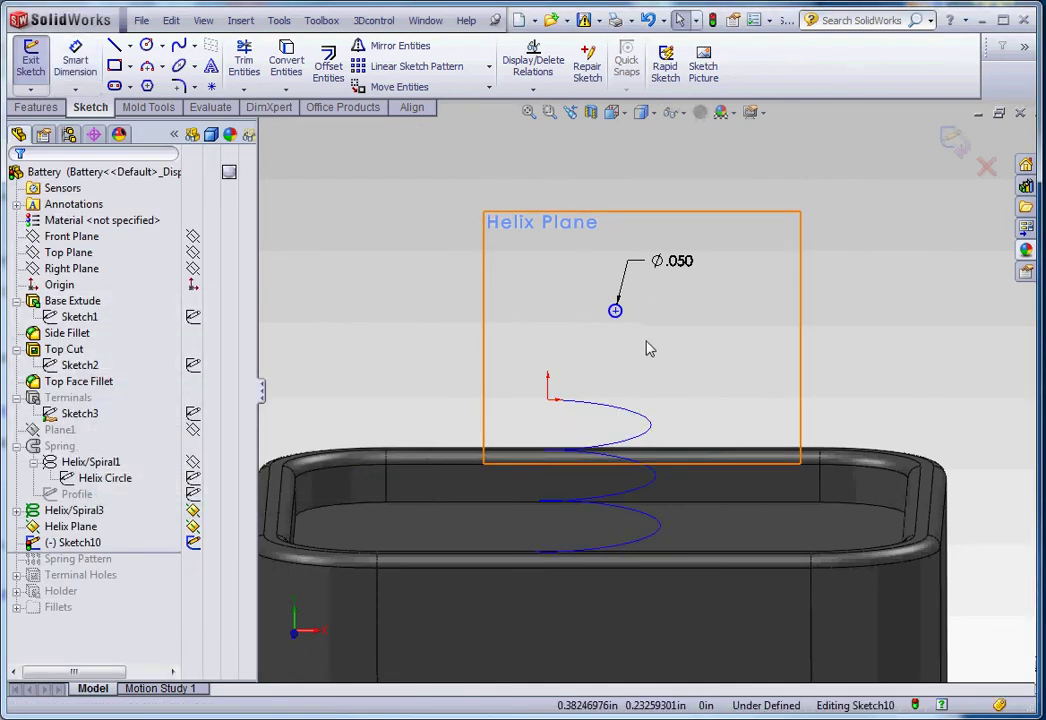
scroll(620, 320, up, 3)
click(613, 320)
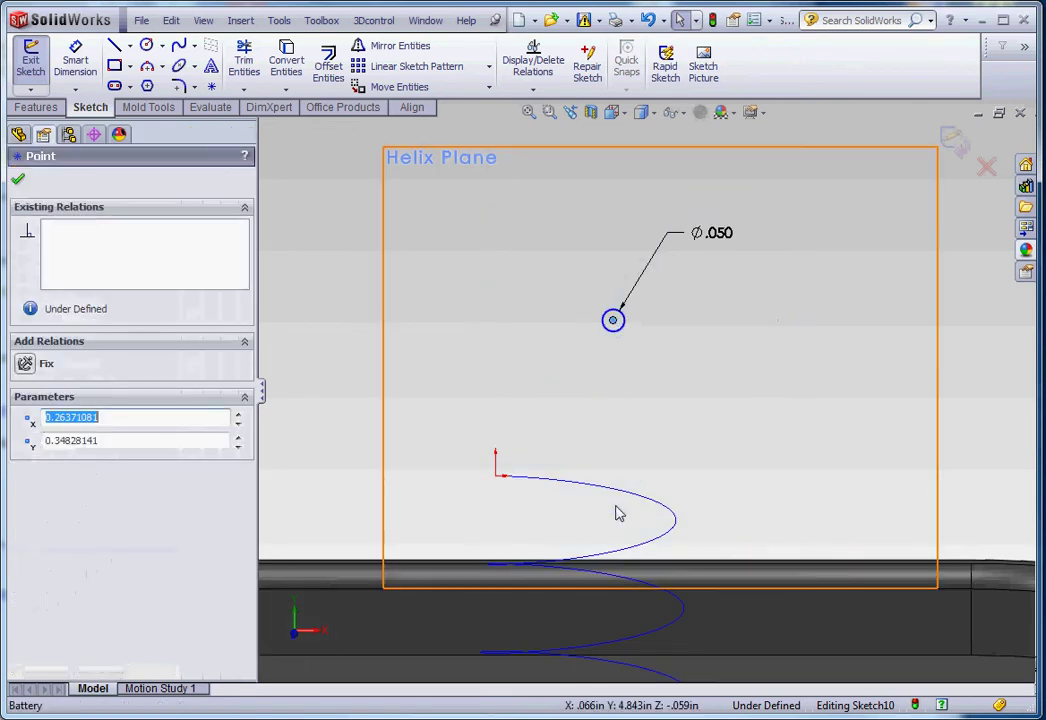
ctrl+click(850, 648)
scroll(810, 636, down, 2)
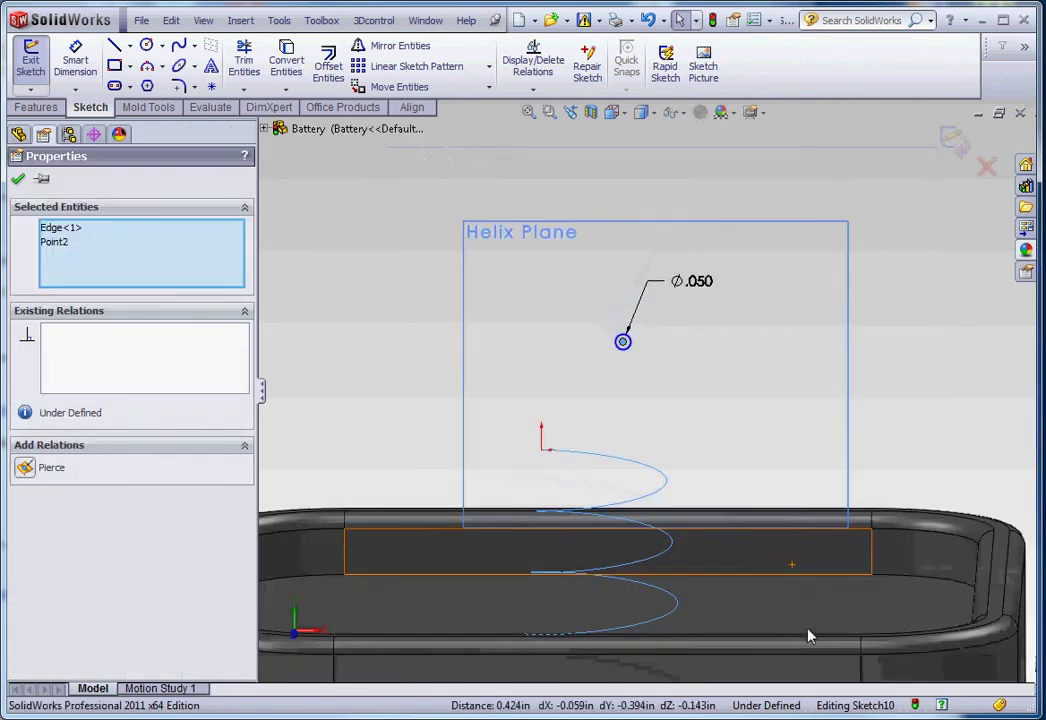
scroll(810, 636, down, 1)
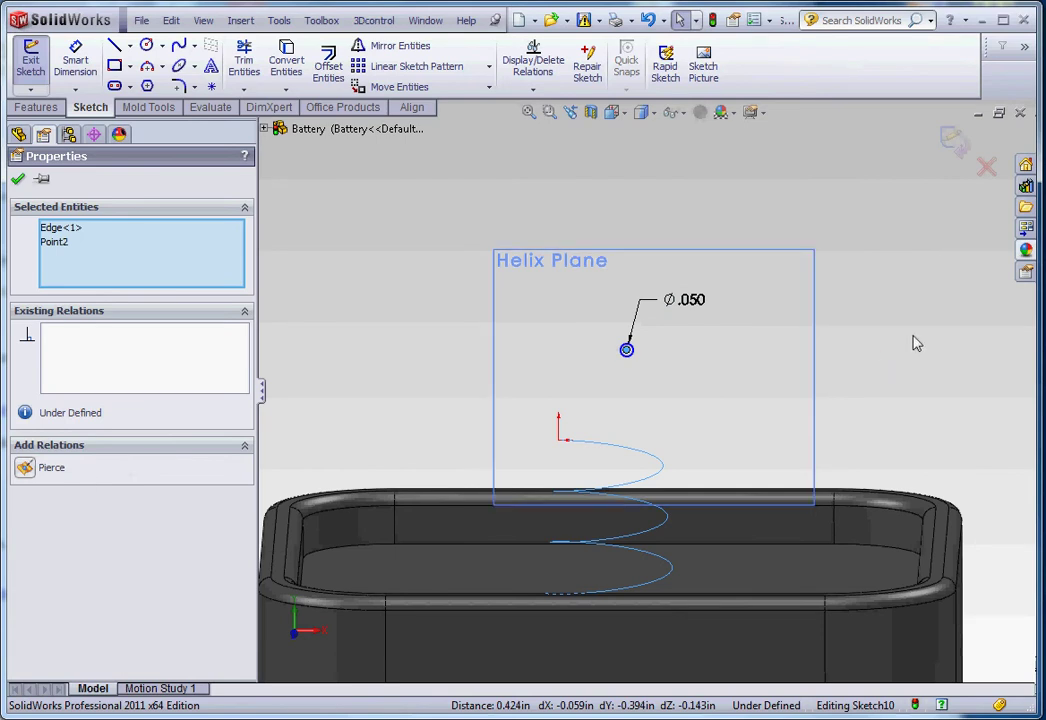
key(Escape)
click(626, 350)
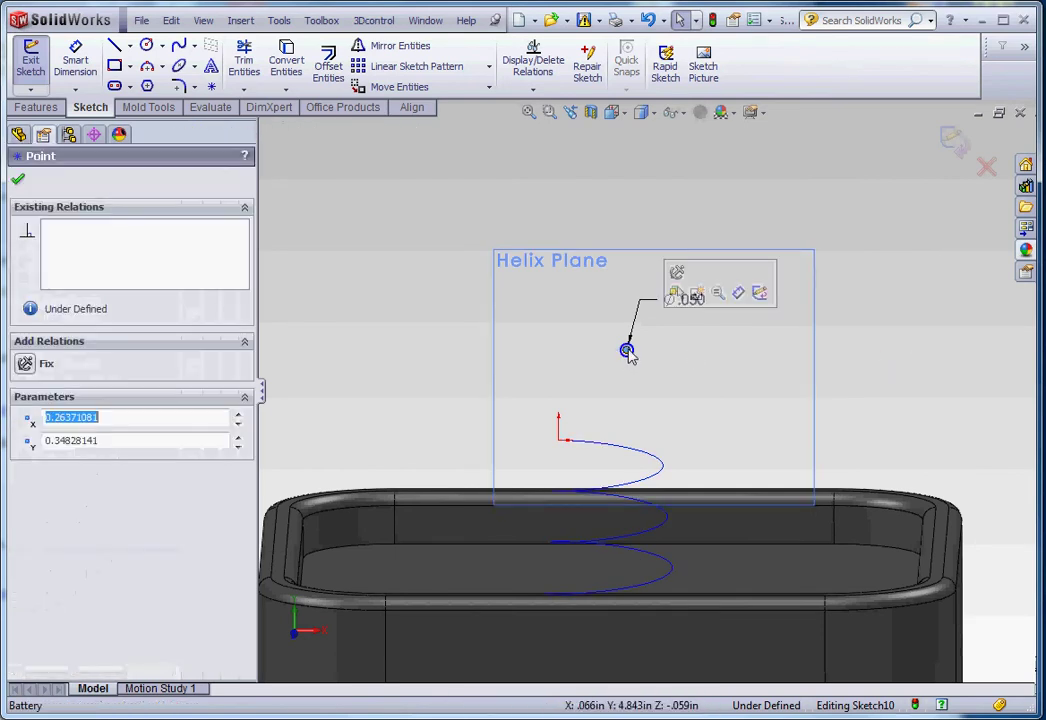
scroll(573, 445, up, 3)
click(566, 427)
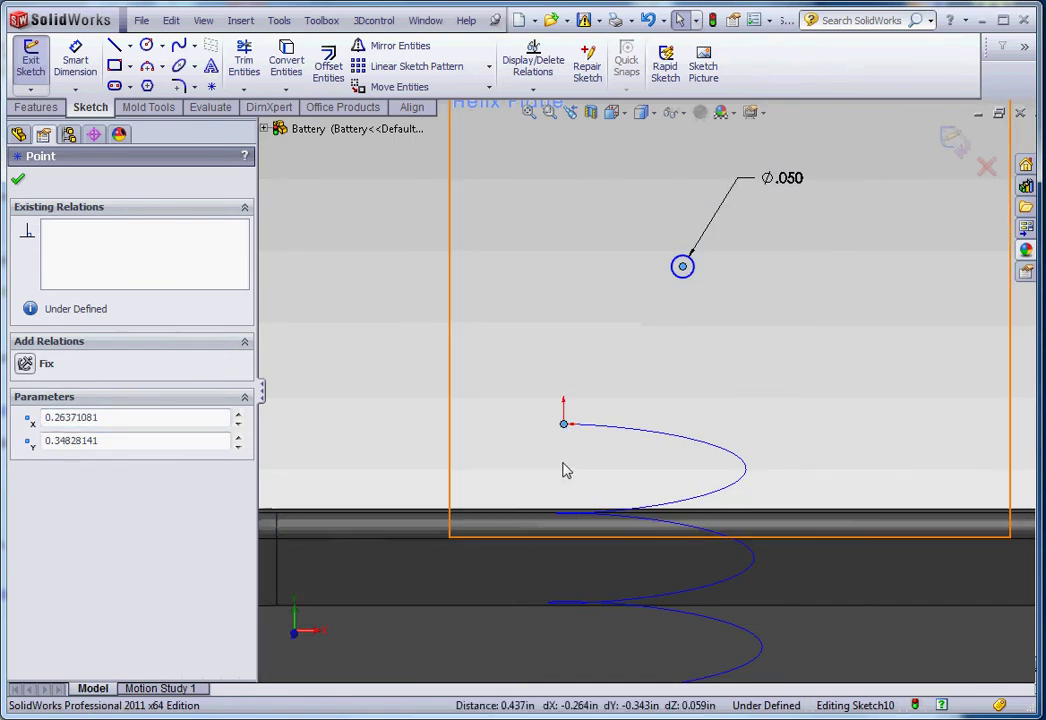
scroll(560, 467, down, 3)
middle_drag(889, 333, 838, 378)
click(838, 378)
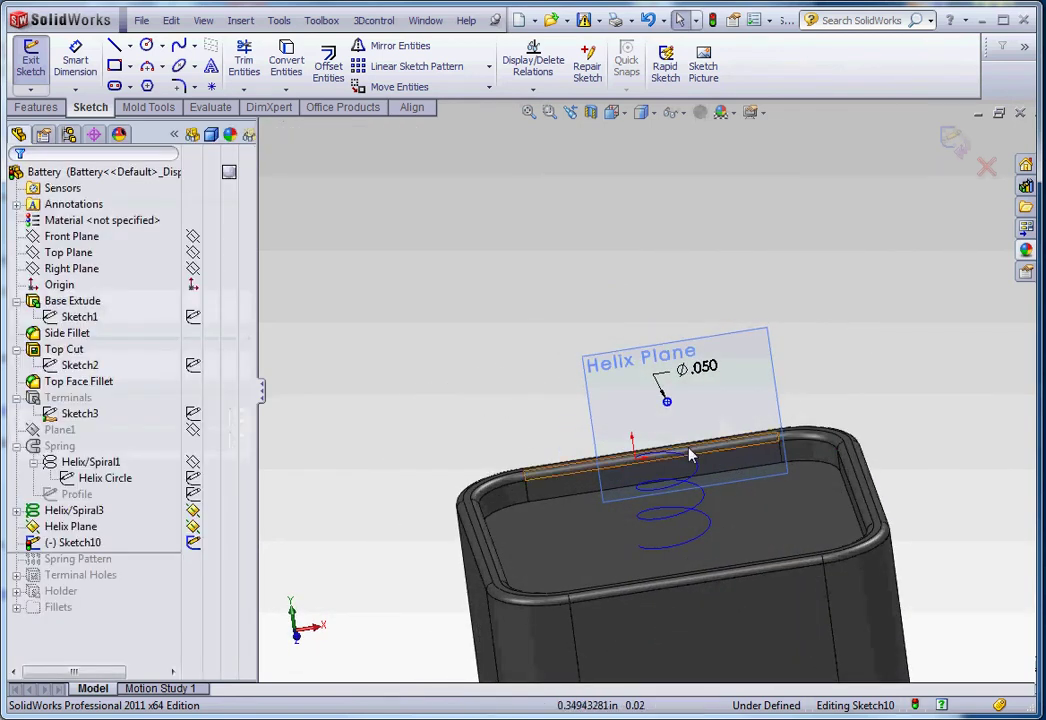
Step: Add a Pierce relation between the circle's centre point and the helix curve
scroll(689, 428, up, 3)
scroll(661, 416, down, 2)
key(ctrl+8)
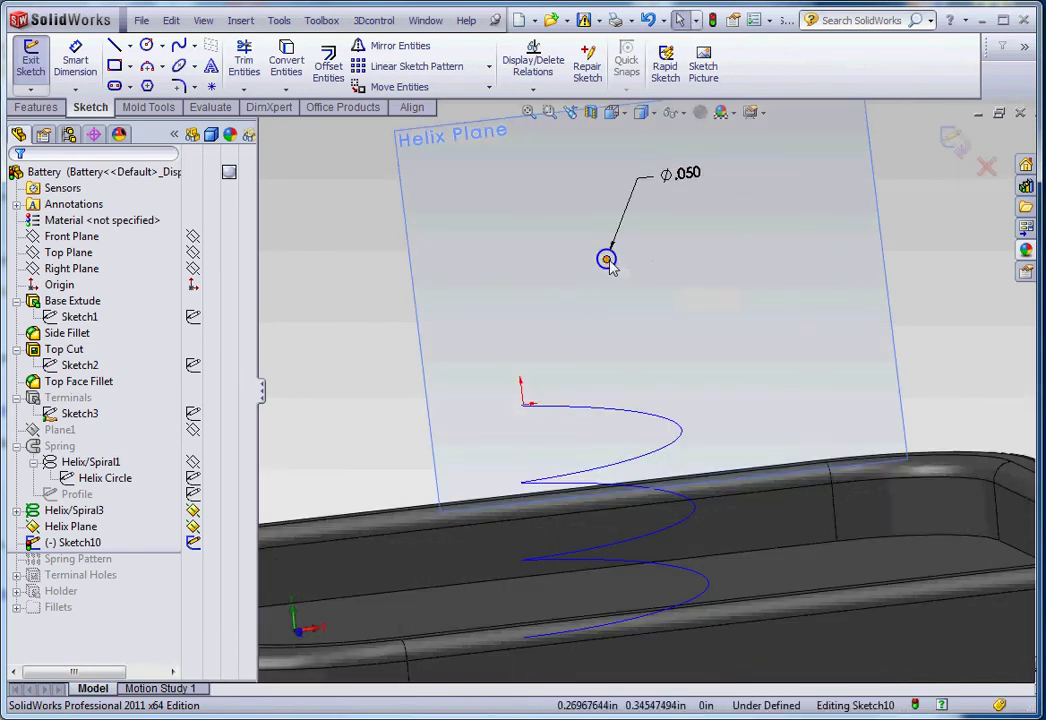
click(607, 259)
ctrl+click(631, 421)
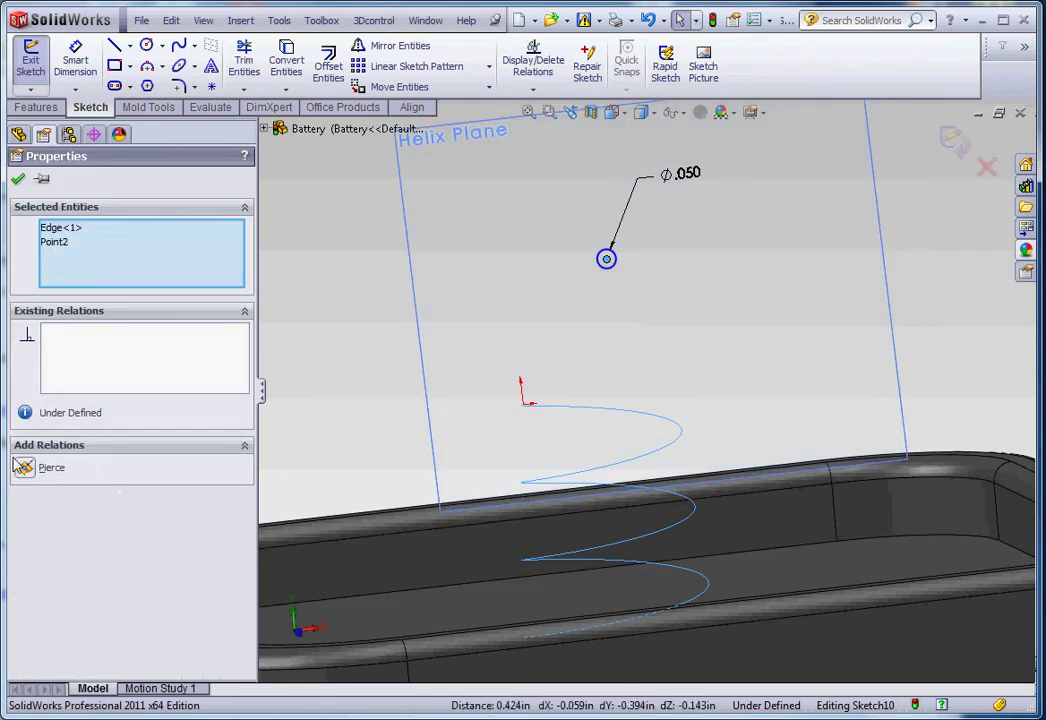
key(ctrl+shift+z)
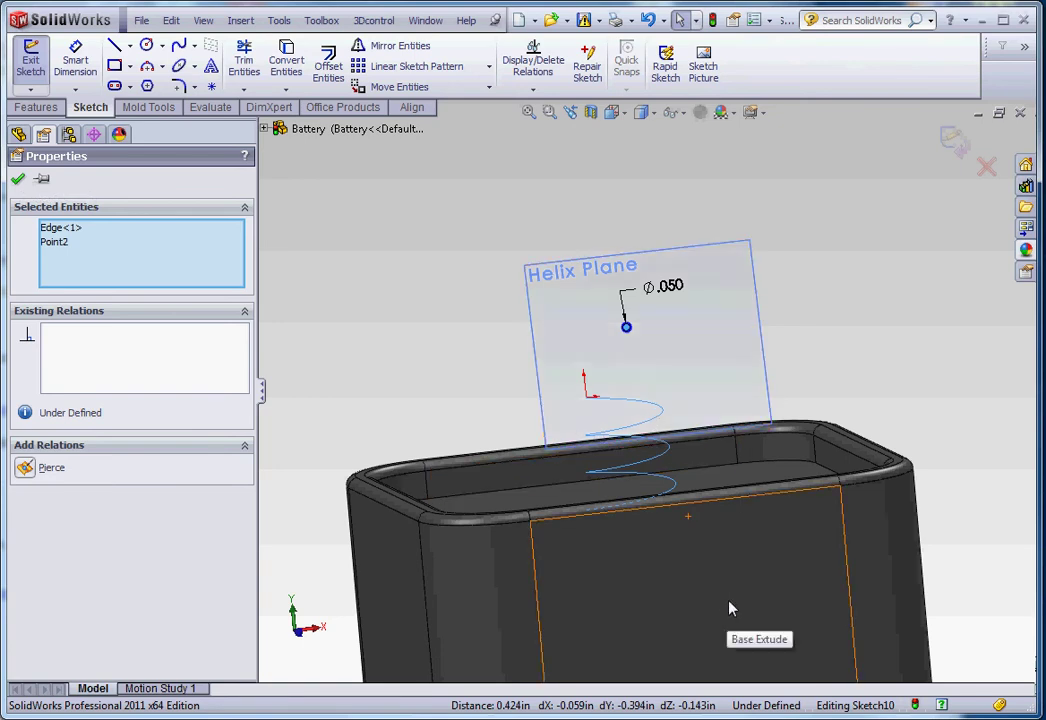
scroll(731, 607, up, 1)
middle_drag(731, 607, 734, 650)
scroll(734, 648, down, 1)
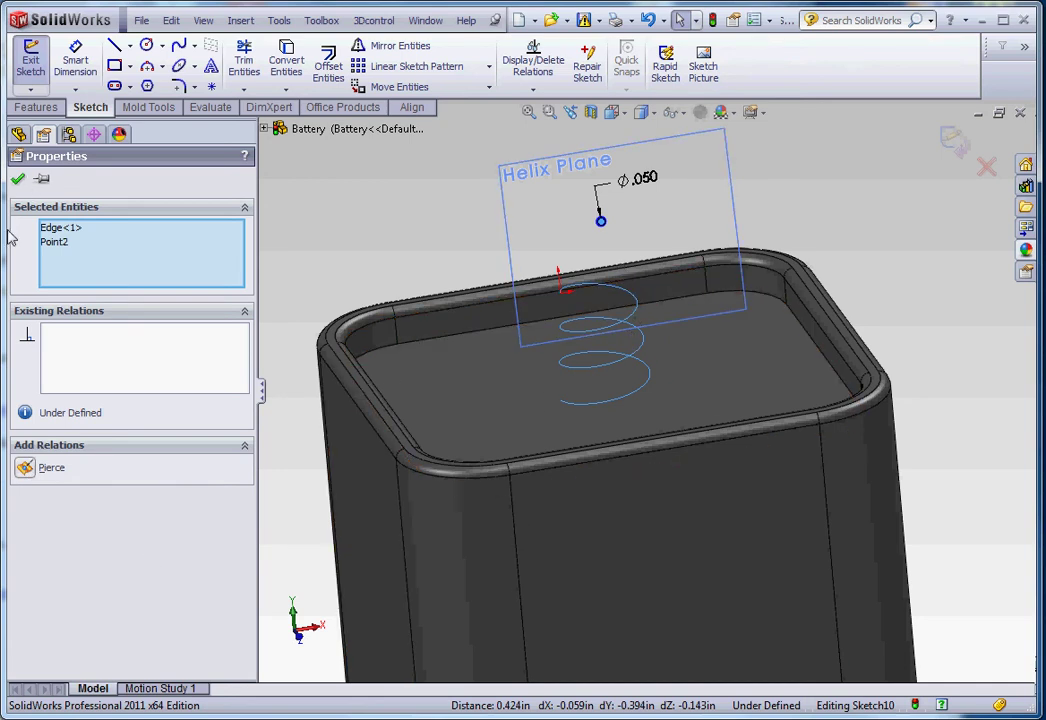
click(25, 468)
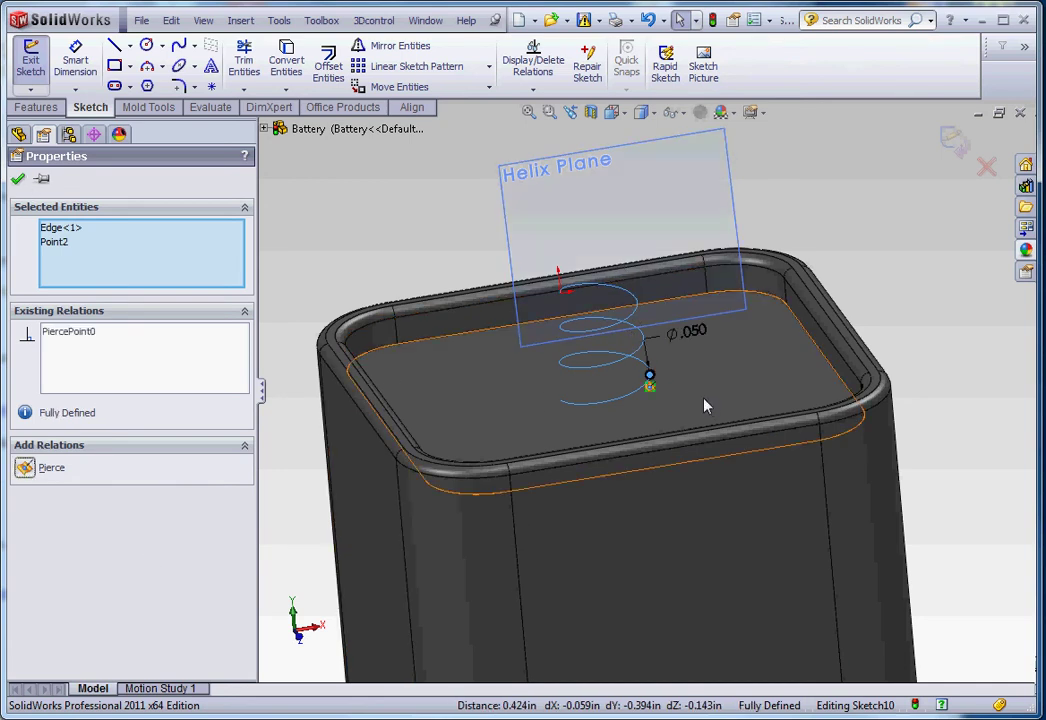
Step: Accept the circle centre's Pierce relation and exit the profile sketch
click(17, 182)
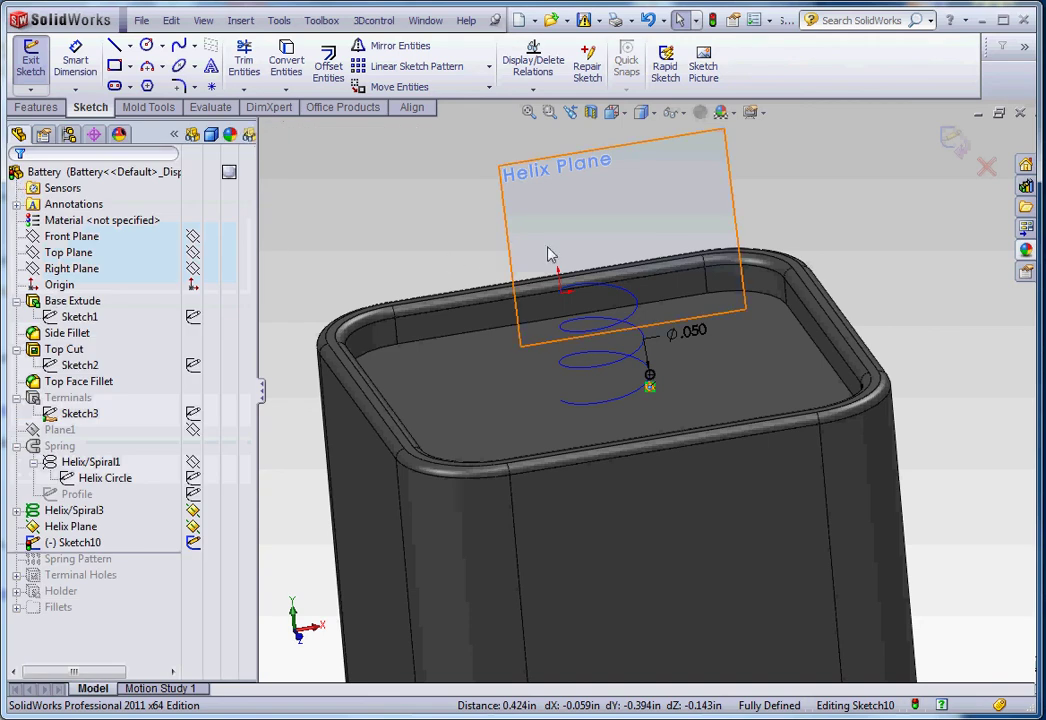
click(712, 21)
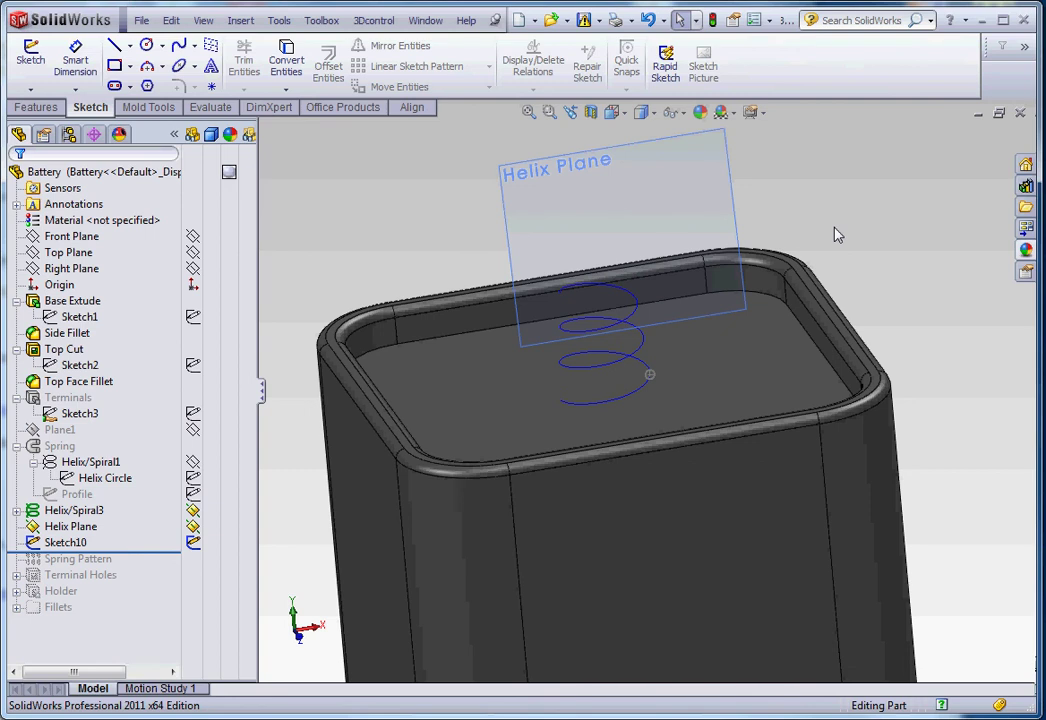
Step: Try to rename the new circle sketch as Profile
click(66, 542)
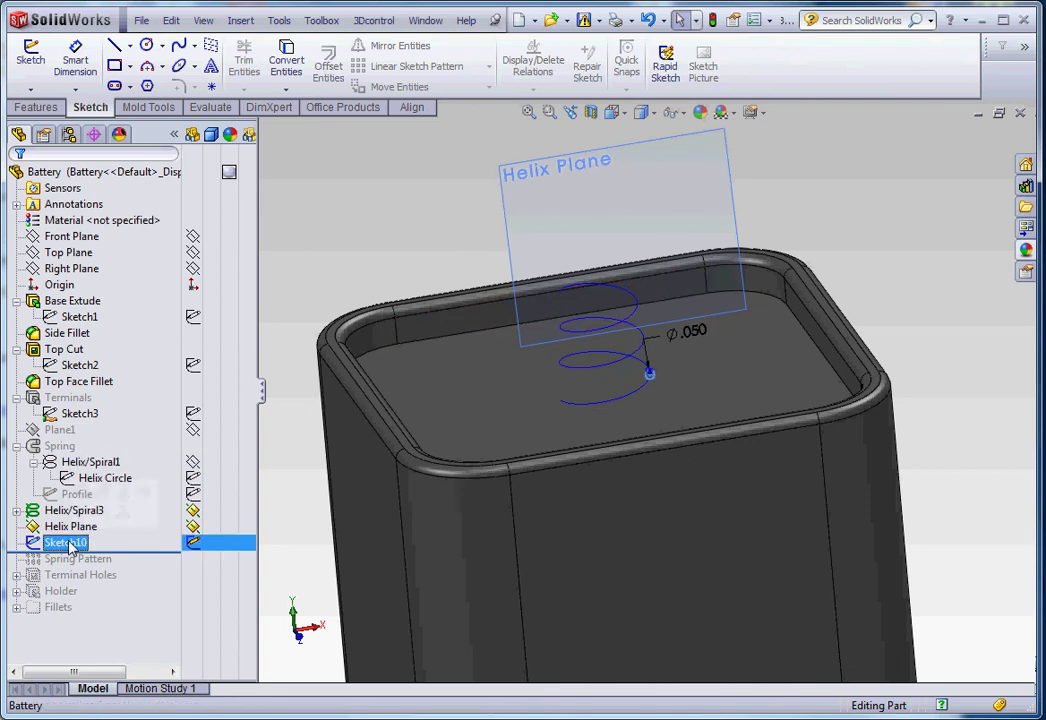
click(66, 544)
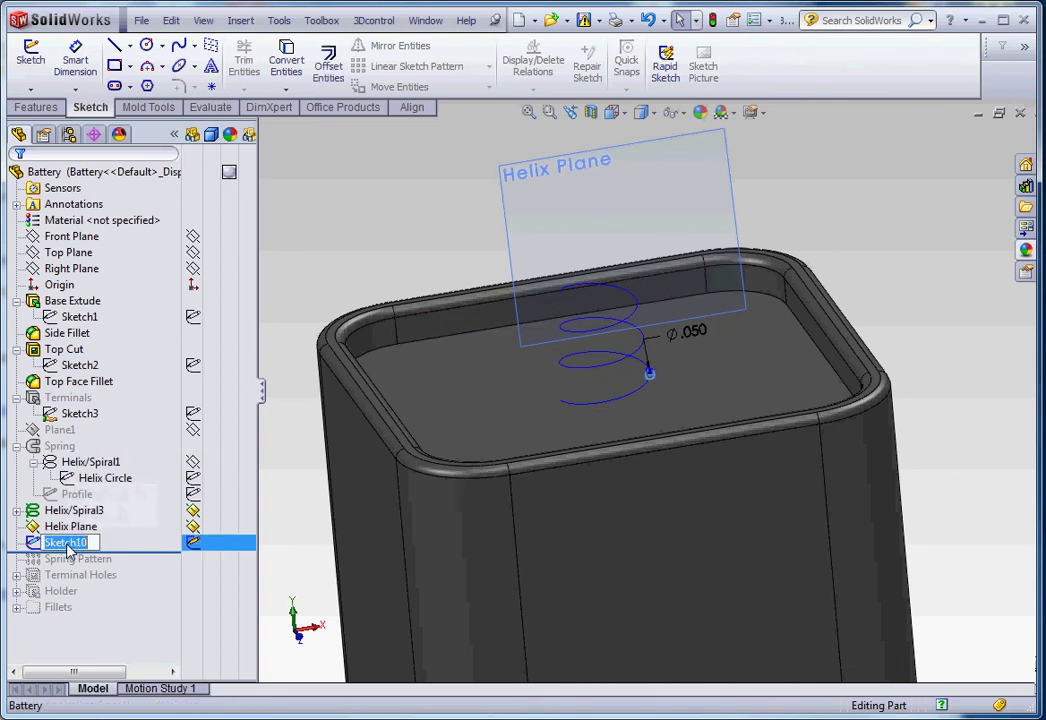
text(Pro)
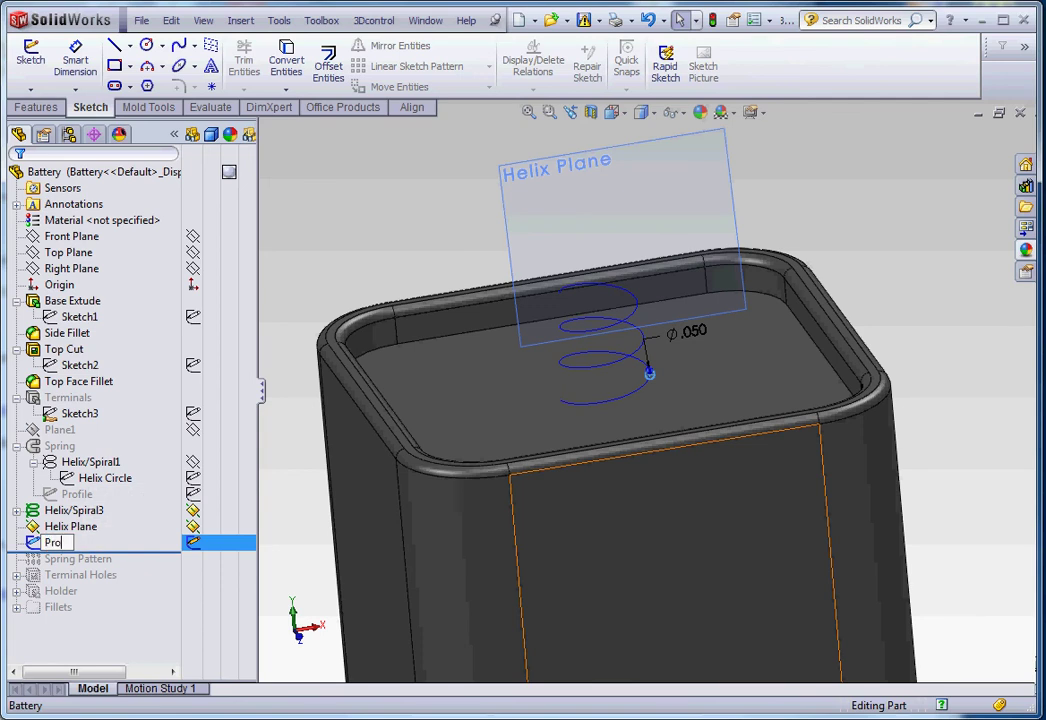
text(file)
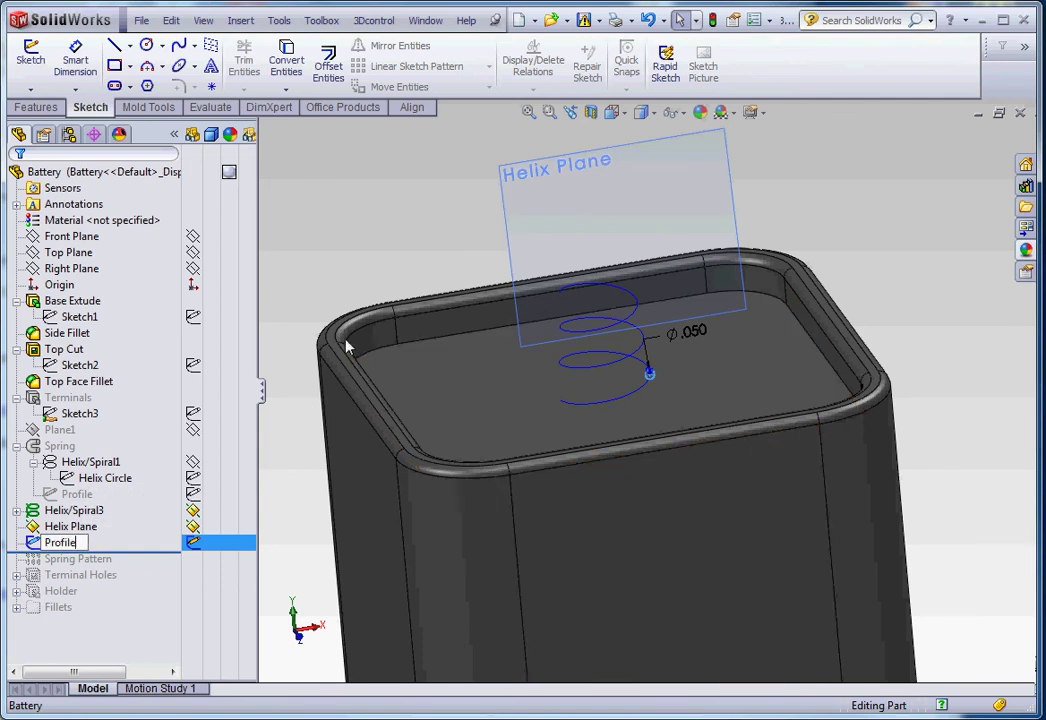
click(367, 246)
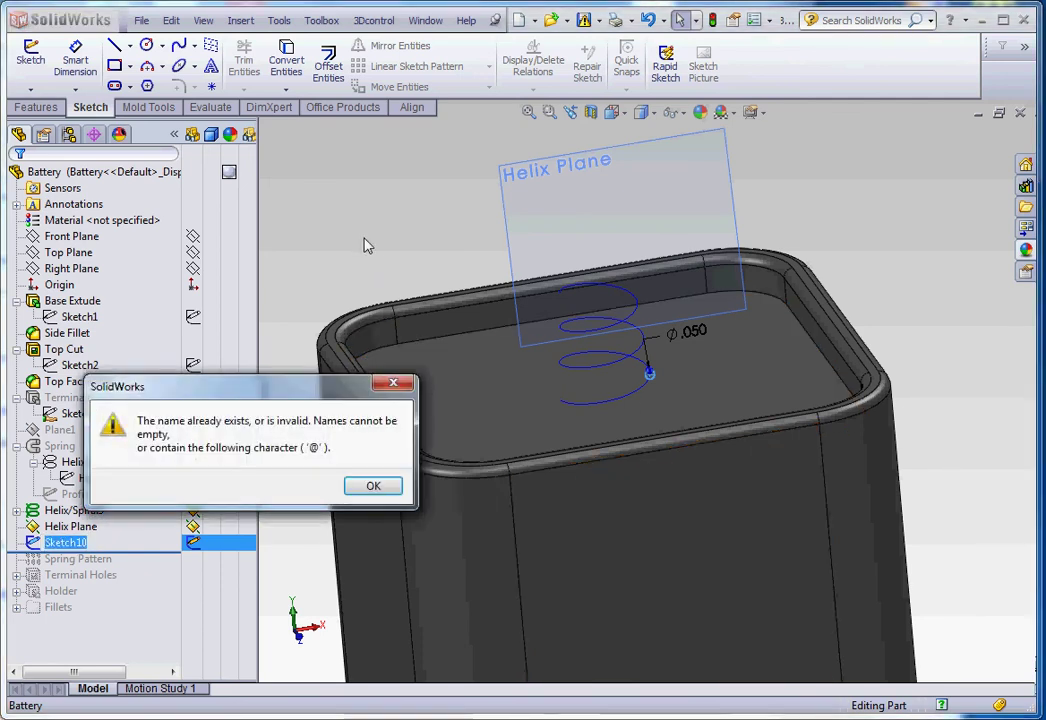
click(373, 485)
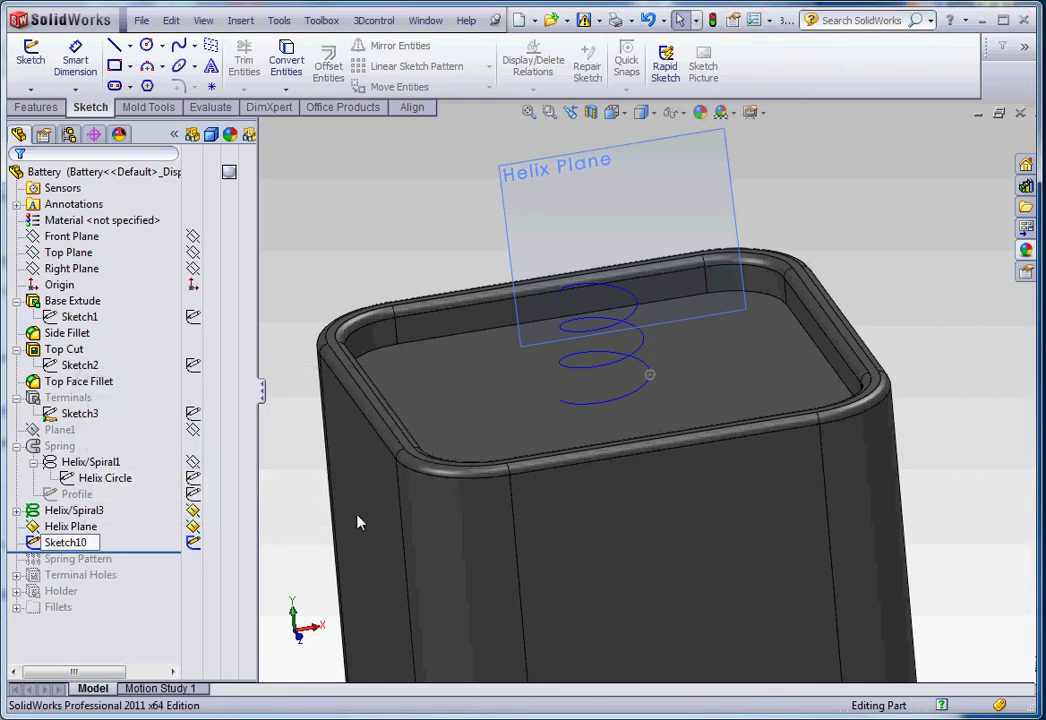
Step: Rename the circle sketch on the Helix Plane as Profile1
key(BackSpace)
key(BackSpace)
key(BackSpace)
key(BackSpace)
key(BackSpace)
key(BackSpace)
key(BackSpace)
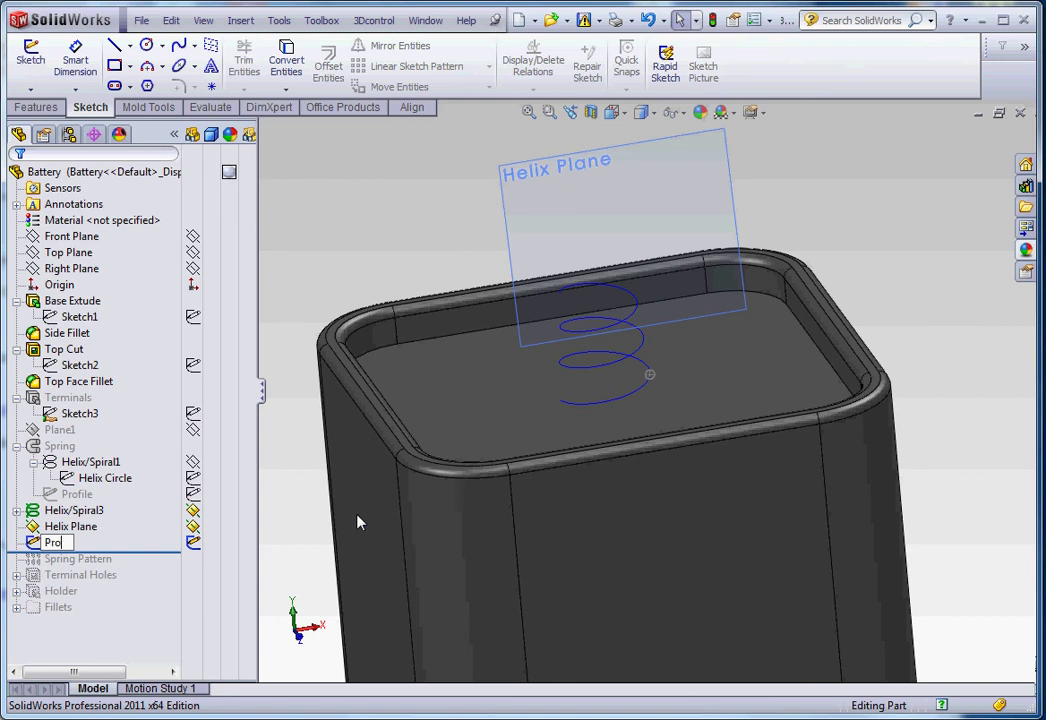
text(Profile1)
key(Return)
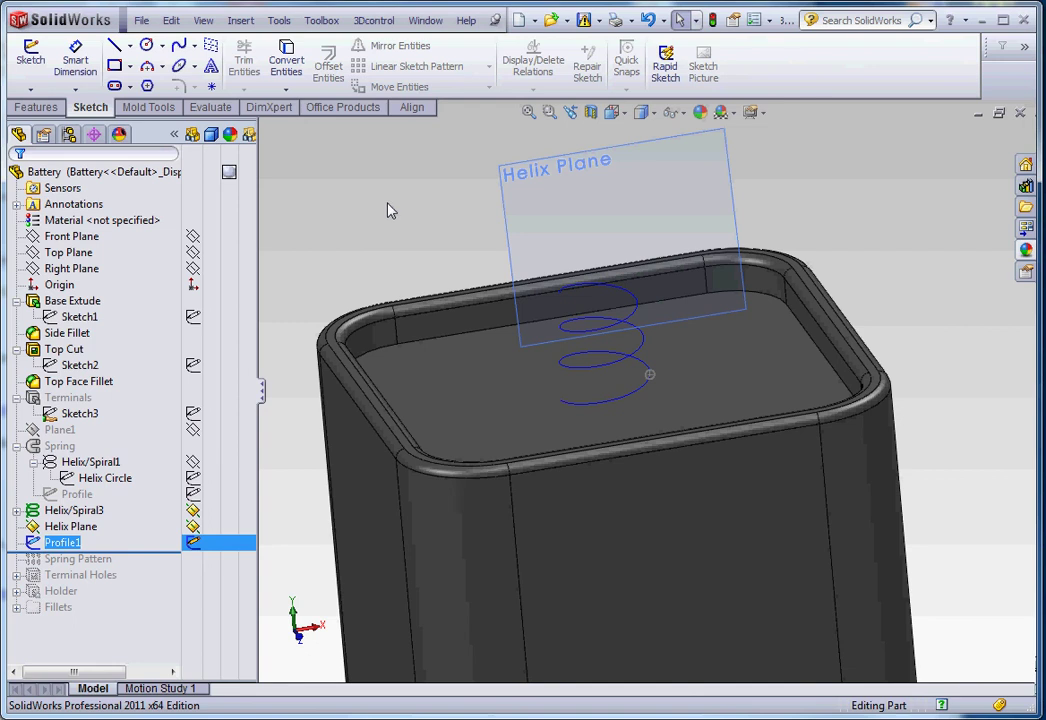
Step: Create a Swept Boss/Base with Profile1 as the profile and Helix/Spiral3 as the path
scroll(810, 345, up, 4)
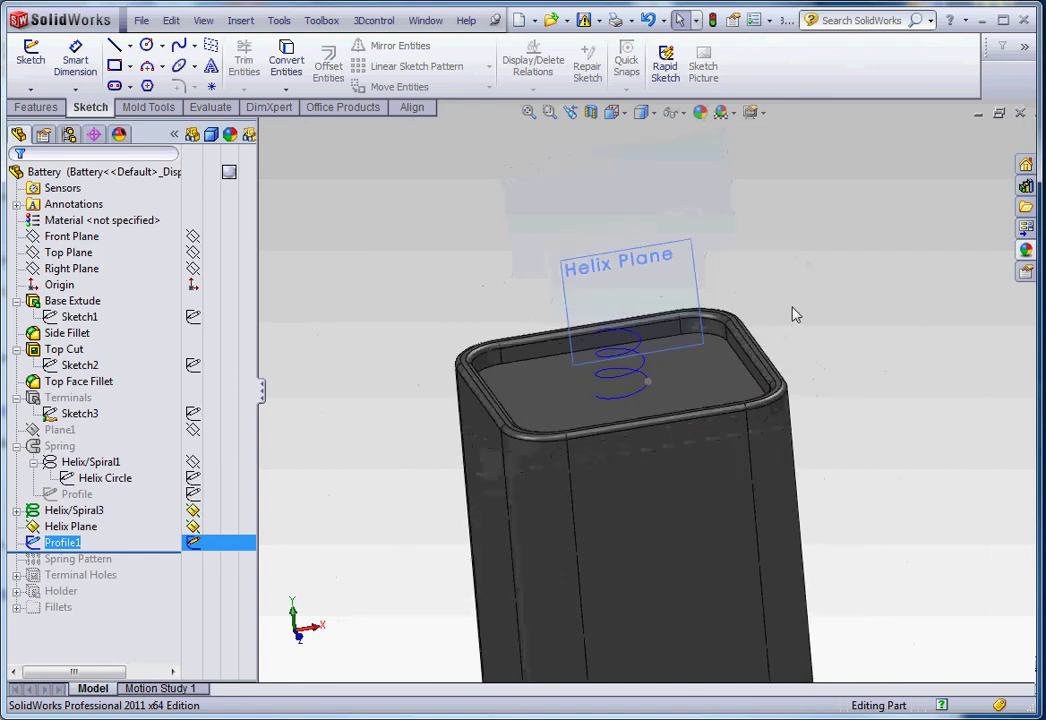
click(35, 107)
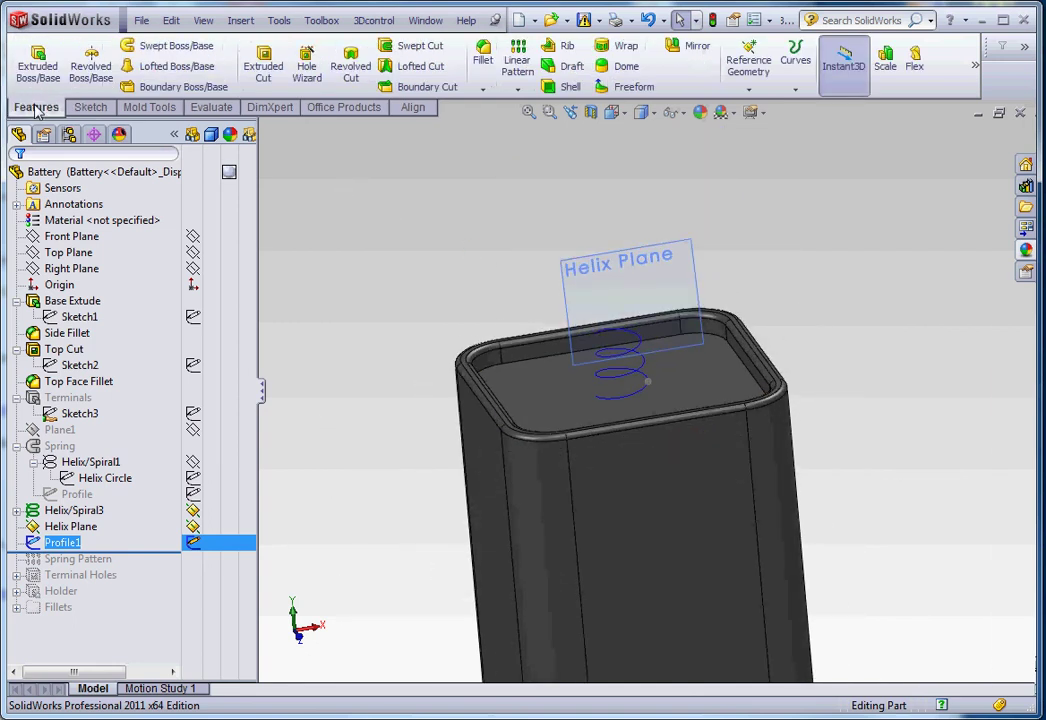
click(160, 48)
scroll(613, 383, down, 1)
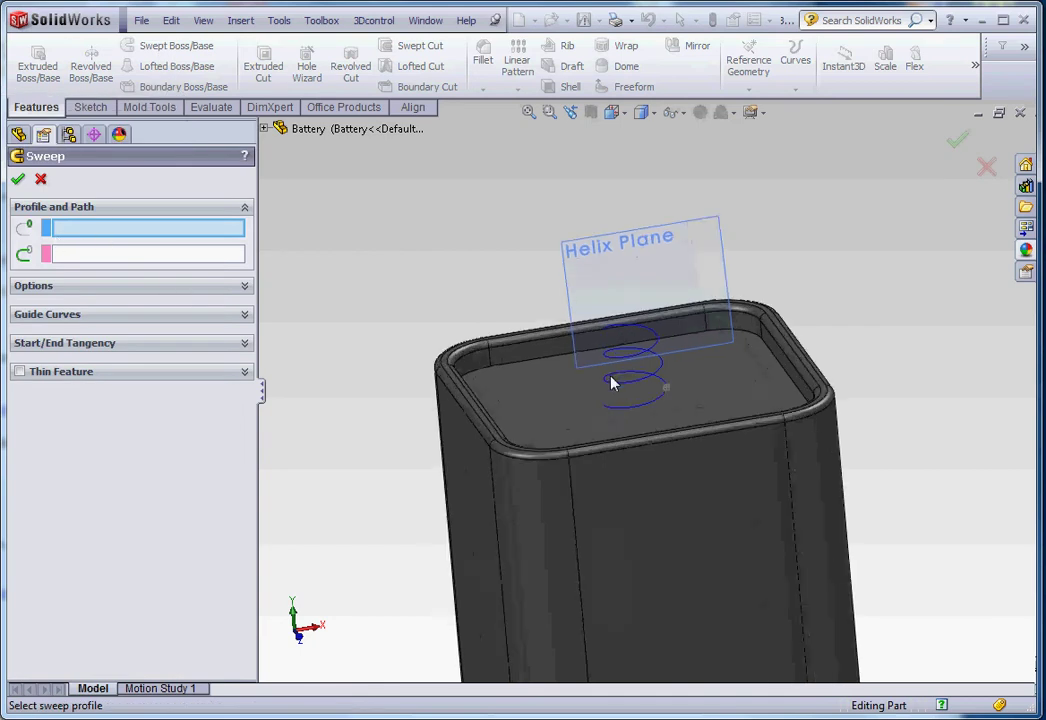
scroll(613, 383, down, 3)
click(697, 399)
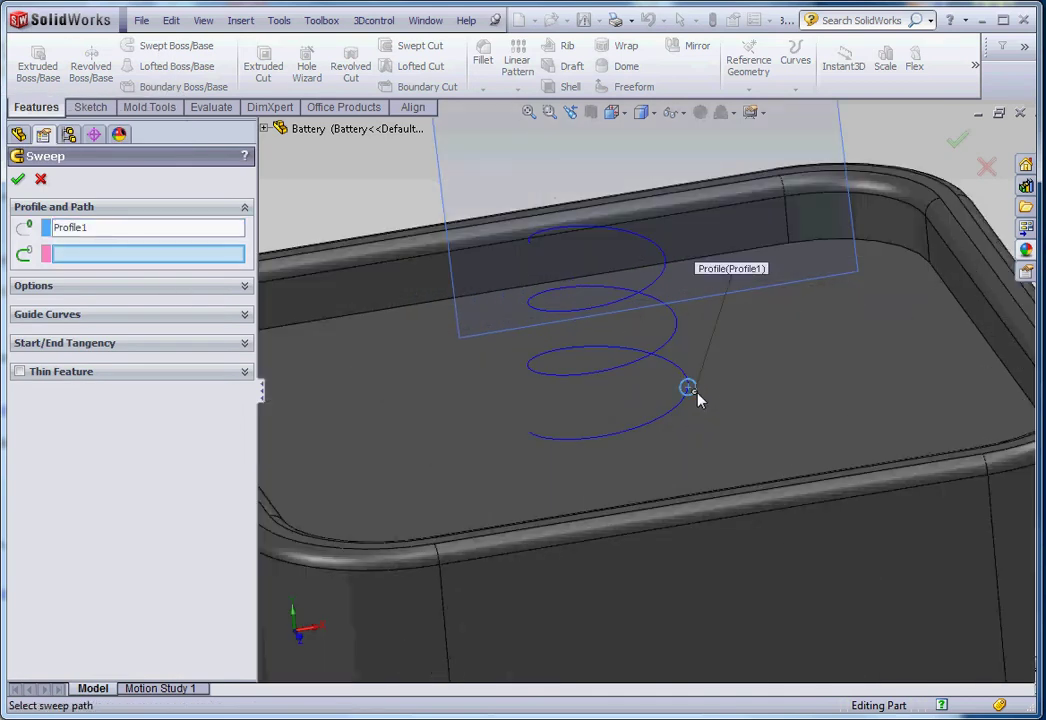
click(623, 439)
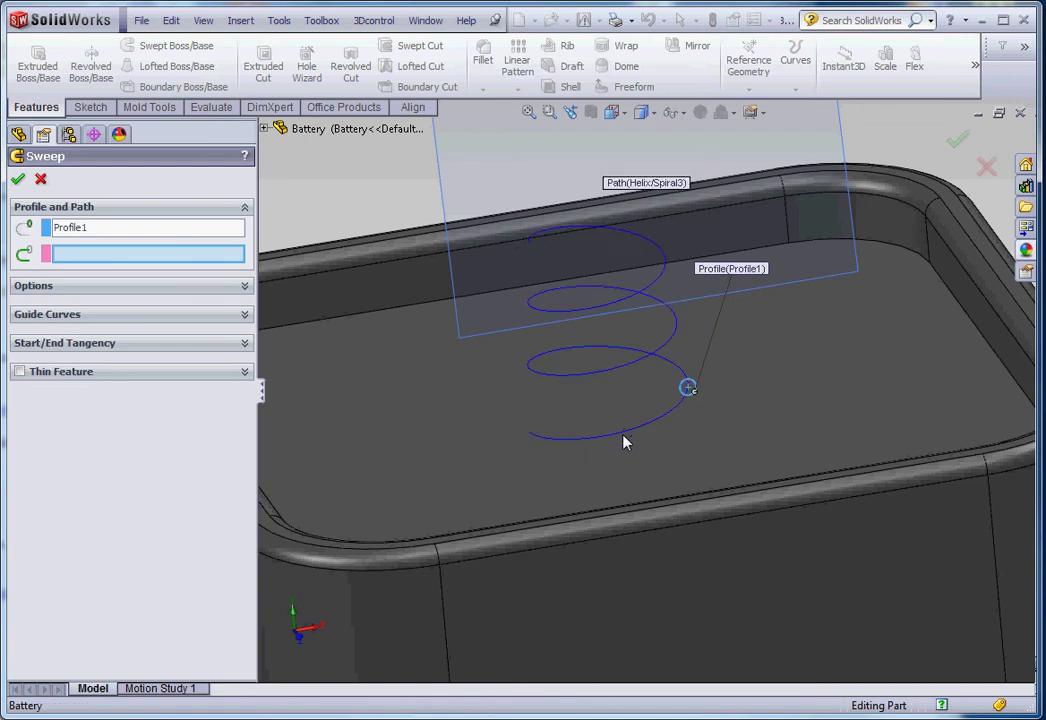
click(18, 181)
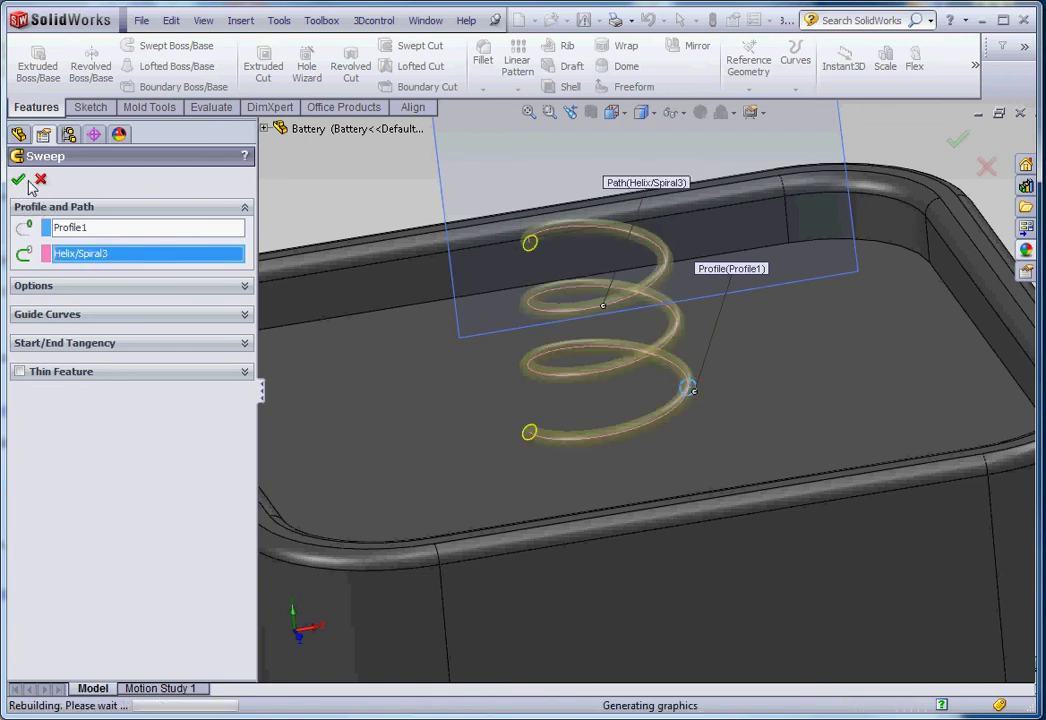
scroll(400, 198, down, 4)
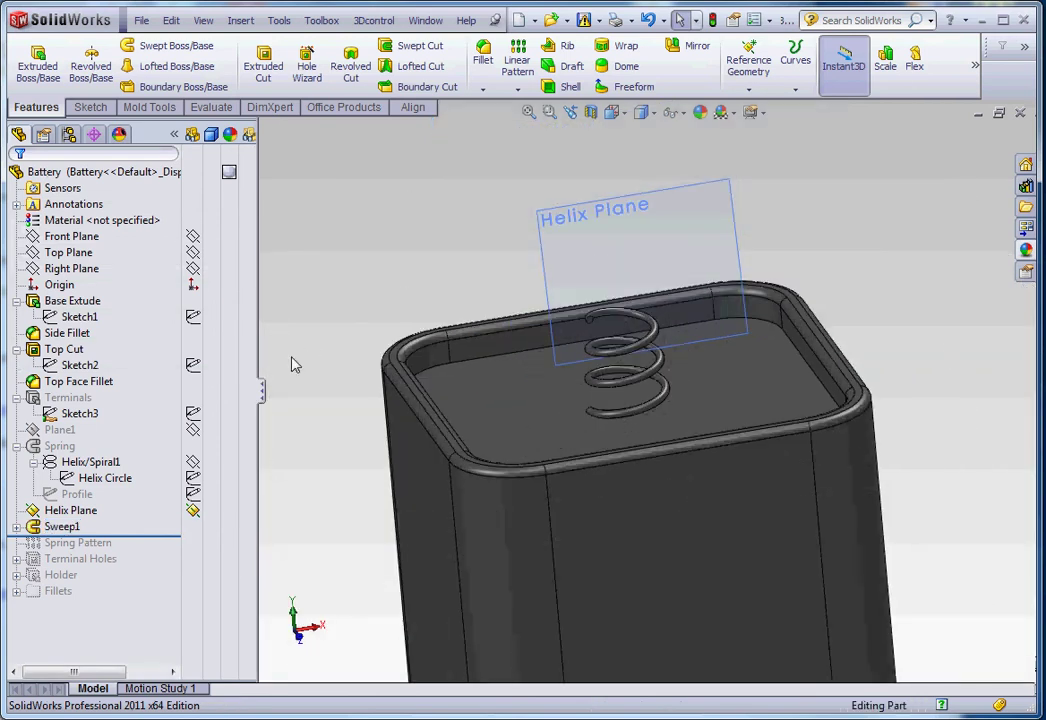
click(212, 237)
click(444, 240)
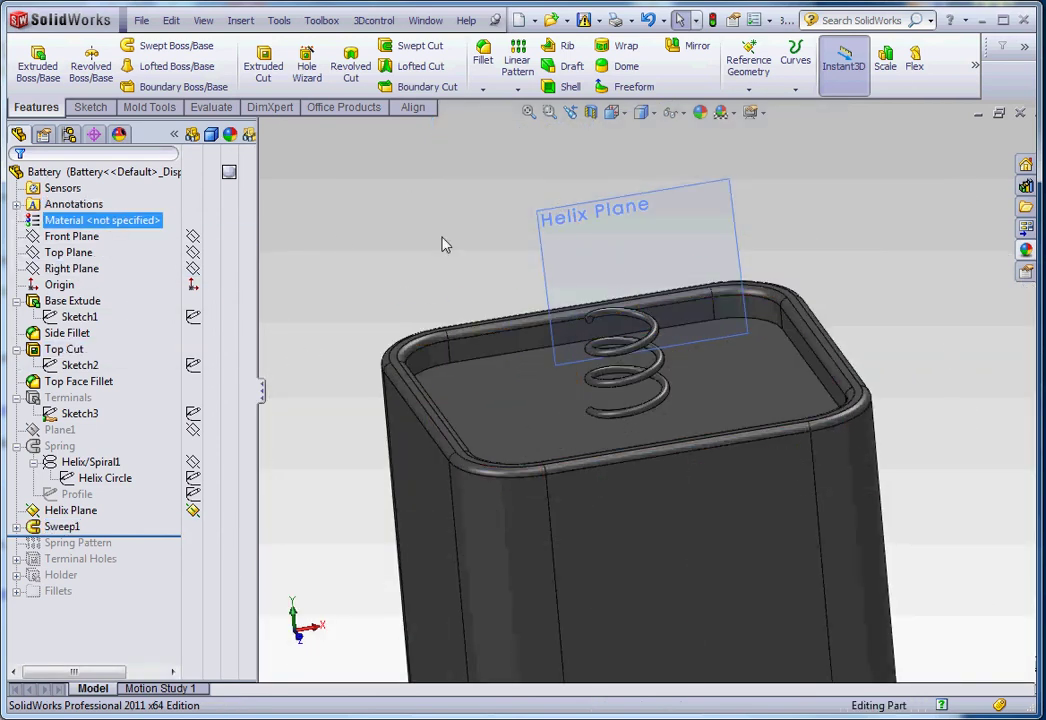
Step: Edit the Sweep1 feature and turn off Merge result so the spring is a separate body
middle_drag(635, 479, 385, 327)
click(55, 525)
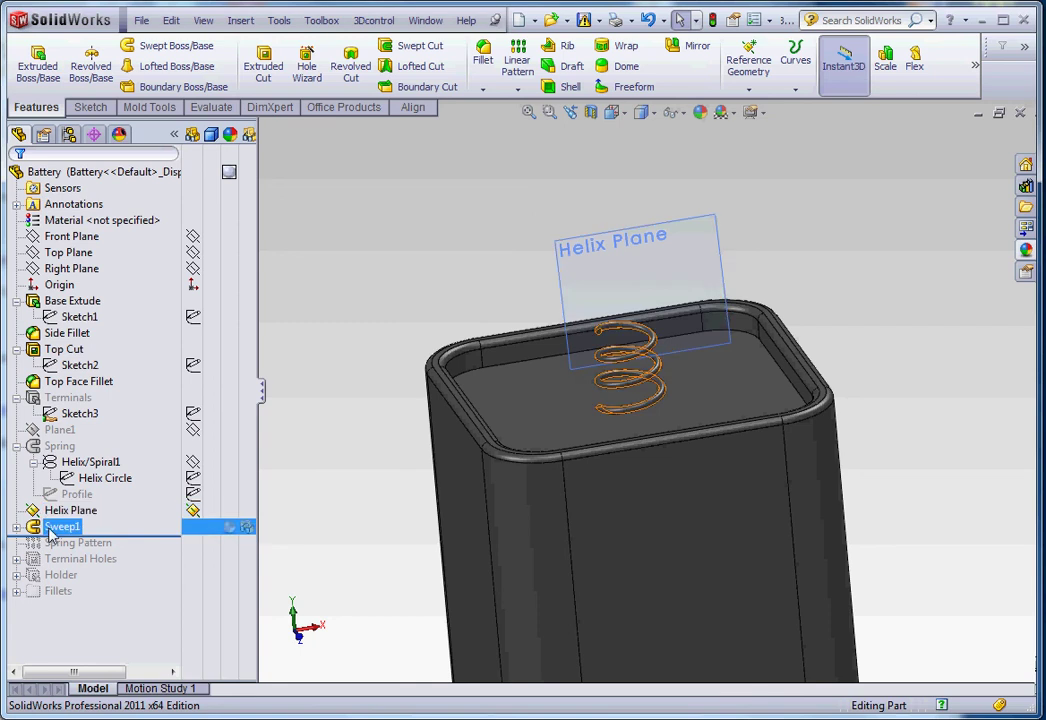
right_click(52, 530)
click(61, 476)
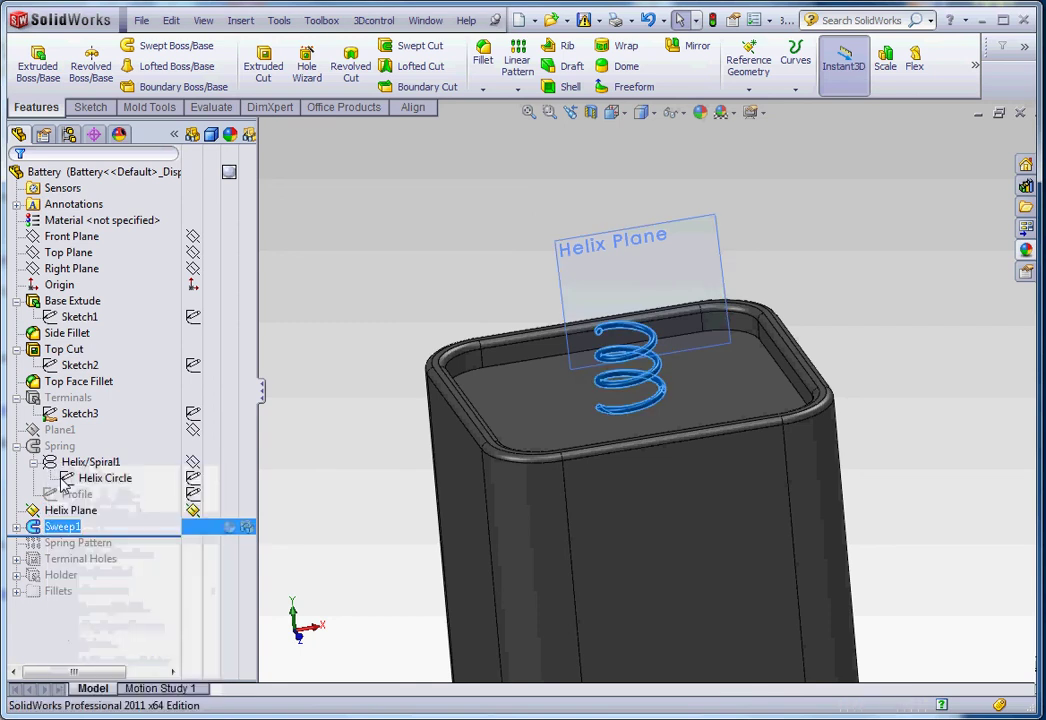
click(56, 288)
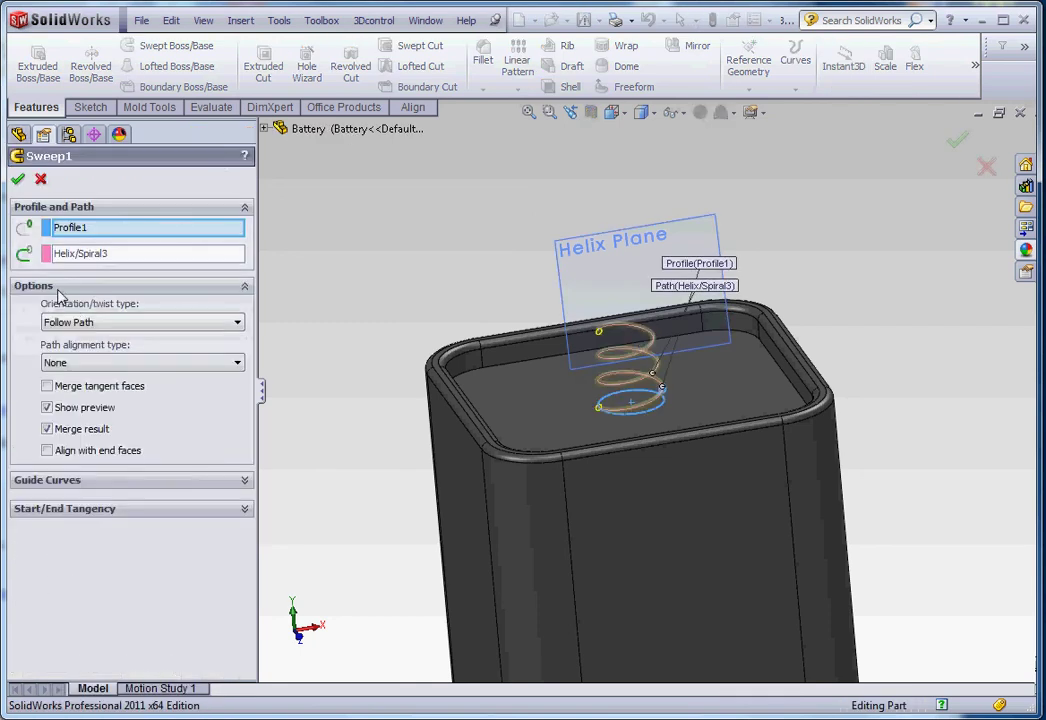
click(57, 431)
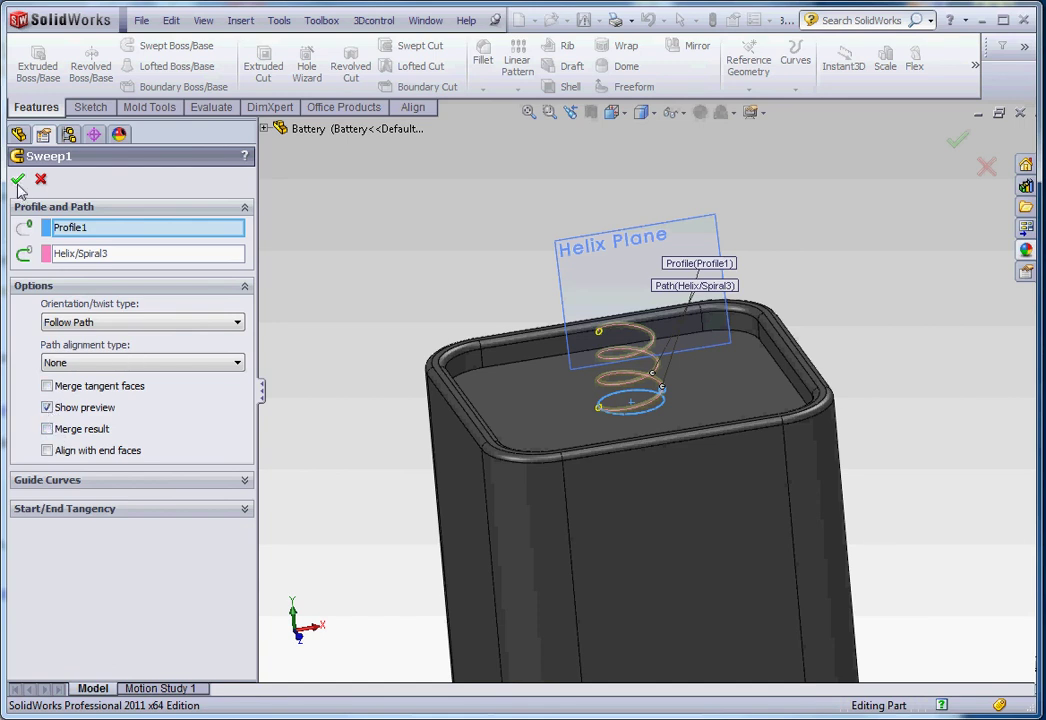
click(18, 181)
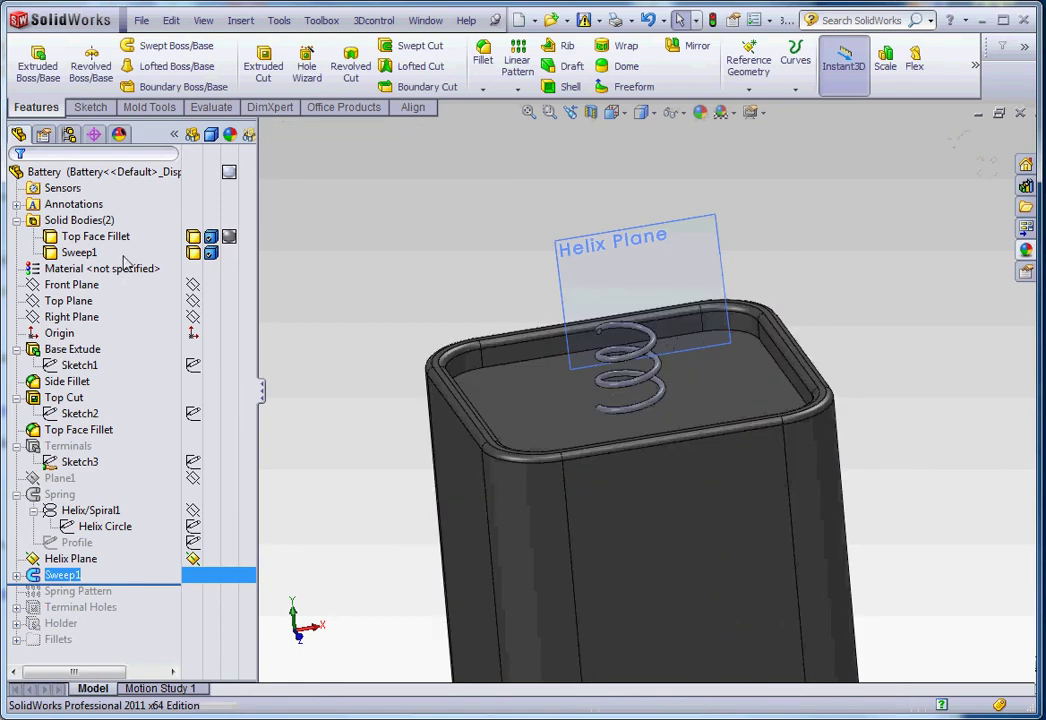
Step: Rename the spring's solid body as Terminal
click(86, 254)
click(80, 253)
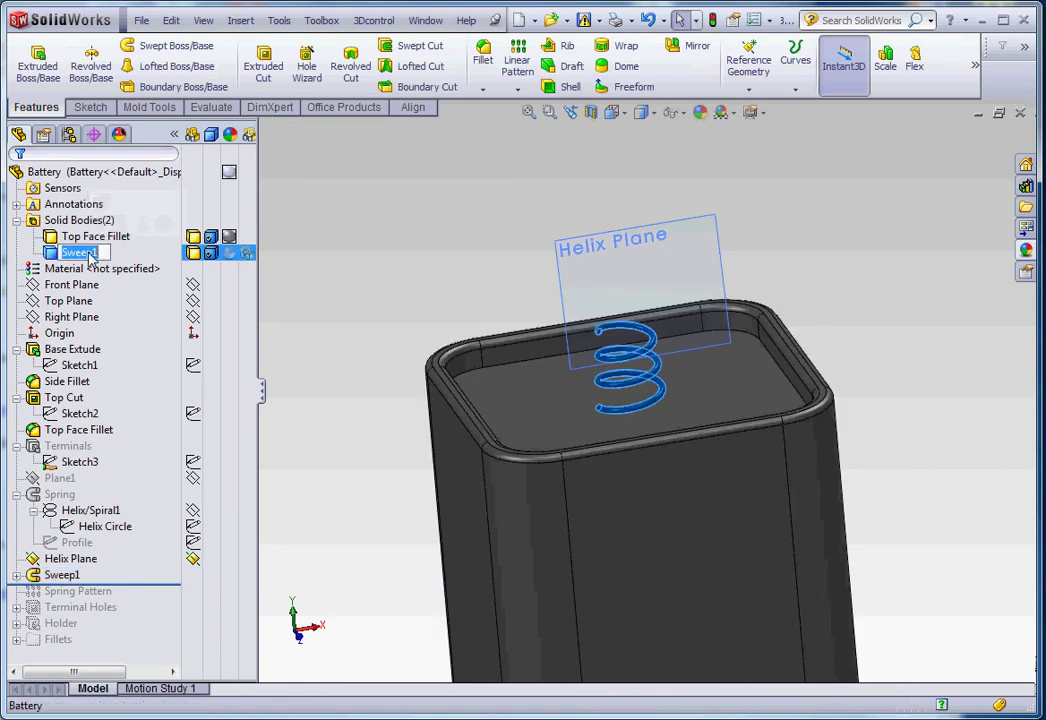
text(Terminal)
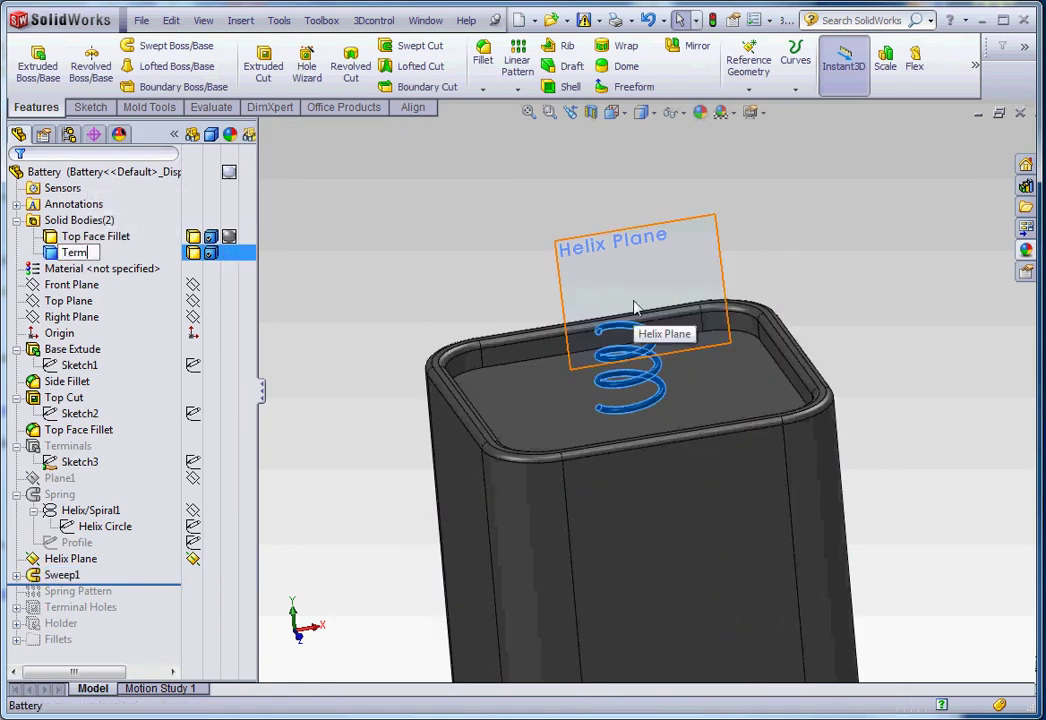
click(98, 268)
click(76, 253)
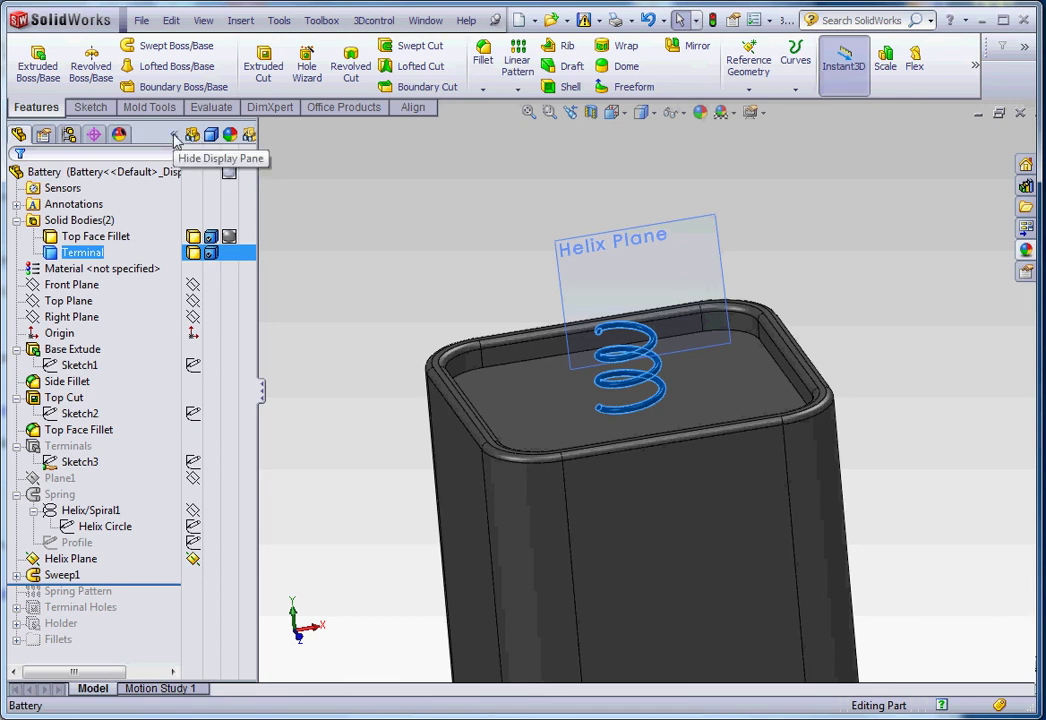
Step: Apply the polished copper appearance to the Terminal body
click(229, 253)
click(284, 262)
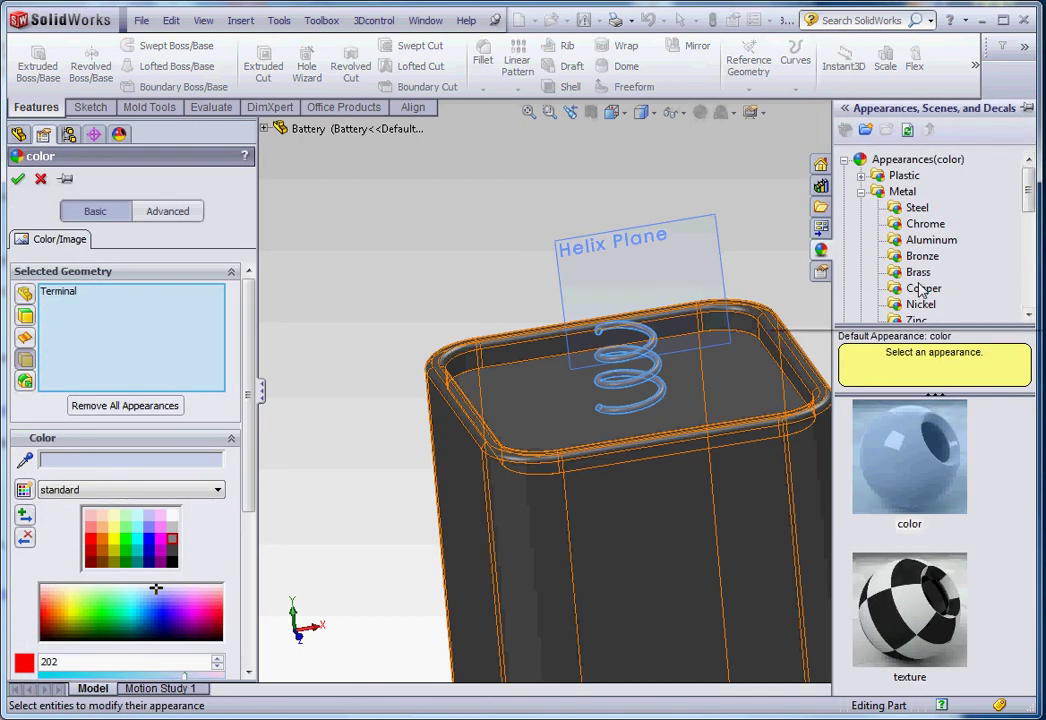
click(921, 289)
click(908, 454)
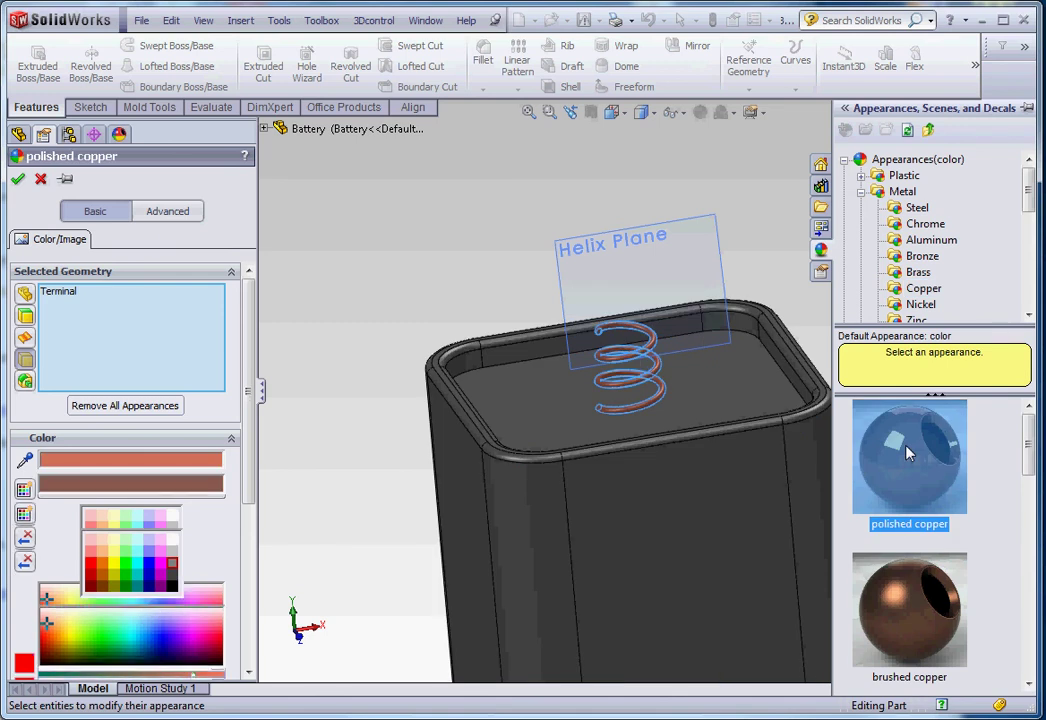
click(17, 178)
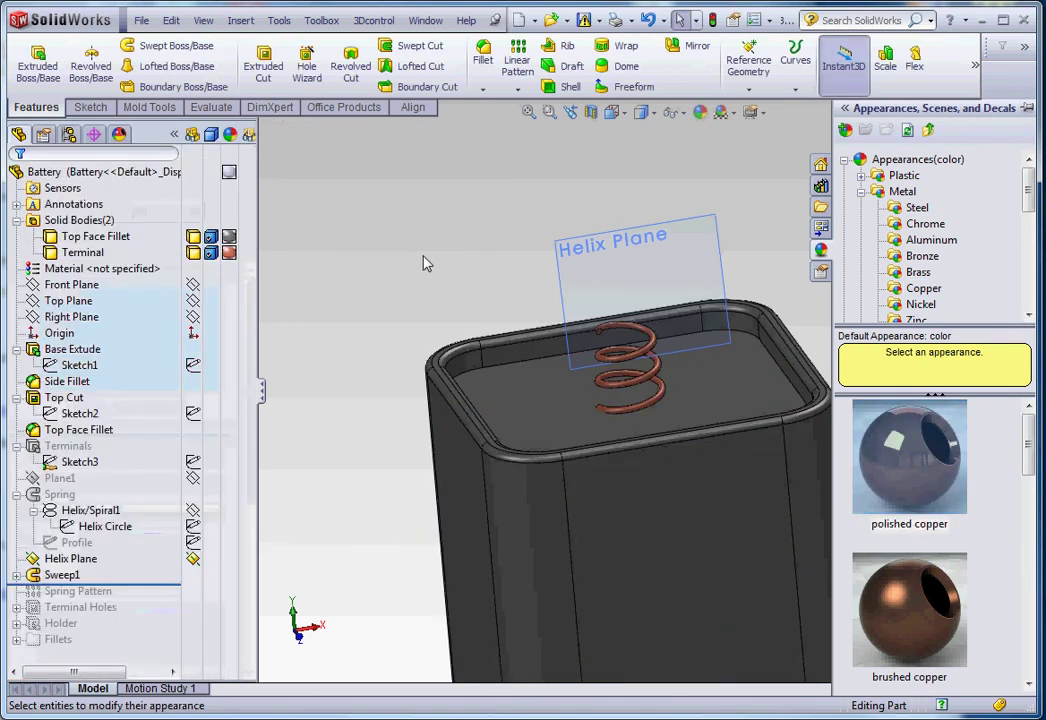
click(423, 256)
Step: Hide the Helix Plane
scroll(702, 315, up, 3)
scroll(700, 315, down, 3)
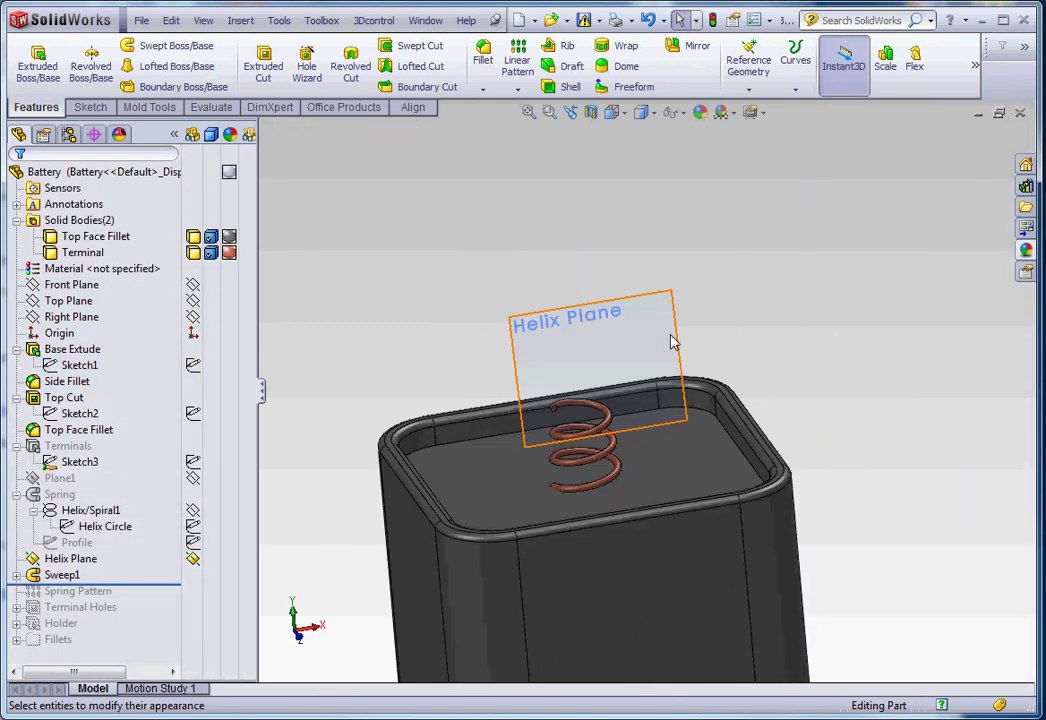
right_click(671, 342)
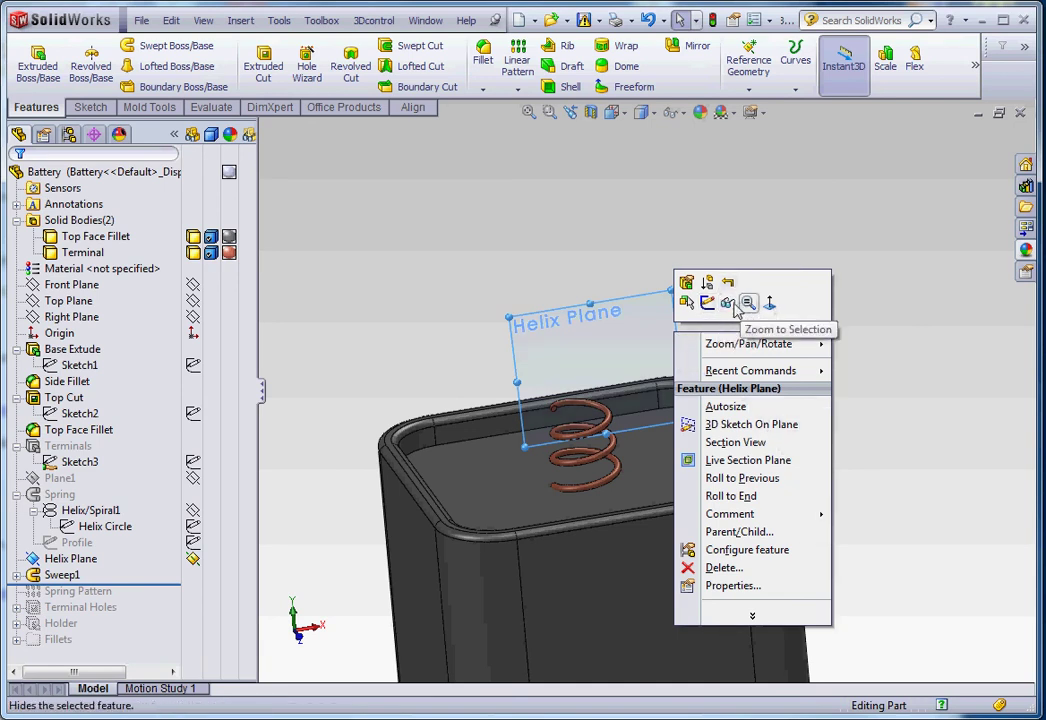
click(729, 303)
Step: Examine the copper spring on the battery's top face from several angles and expand the contents of the Sweep1 feature
middle_drag(789, 378, 668, 502)
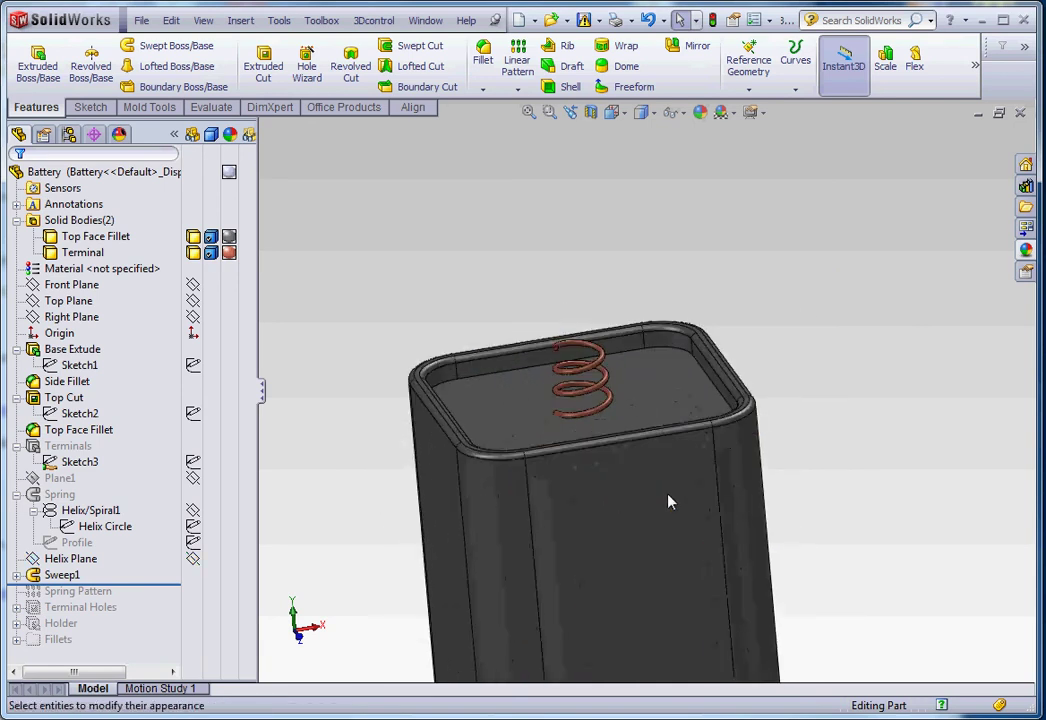
middle_drag(607, 490, 602, 374)
scroll(605, 420, down, 5)
scroll(617, 488, up, 2)
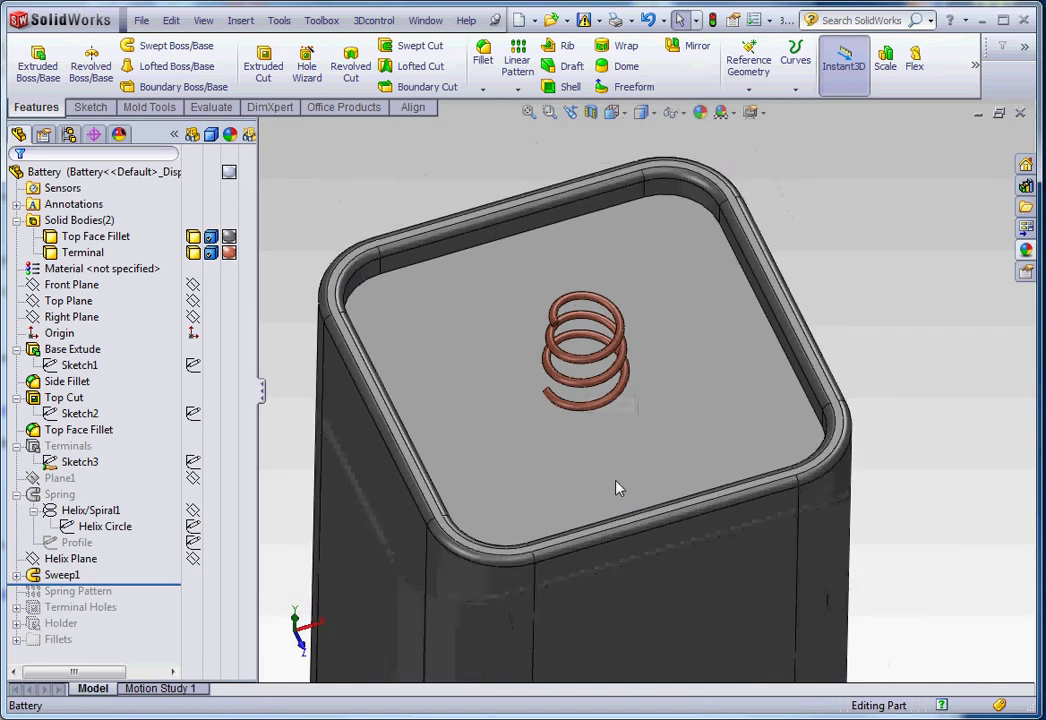
middle_drag(617, 488, 609, 439)
scroll(626, 423, up, 2)
scroll(632, 412, down, 3)
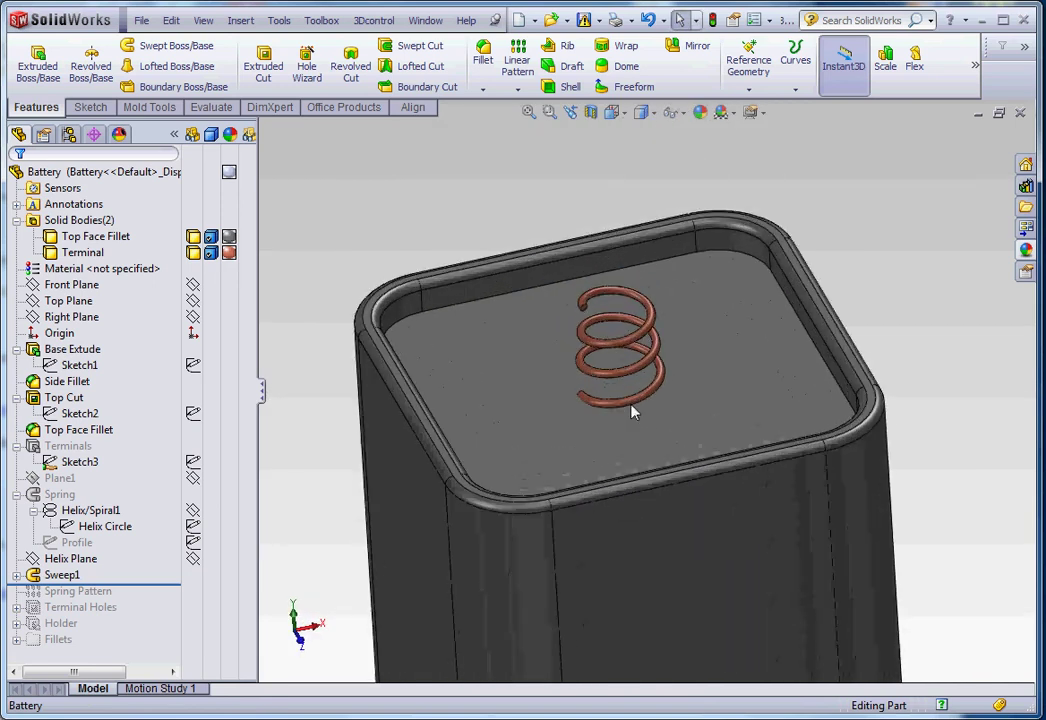
click(17, 575)
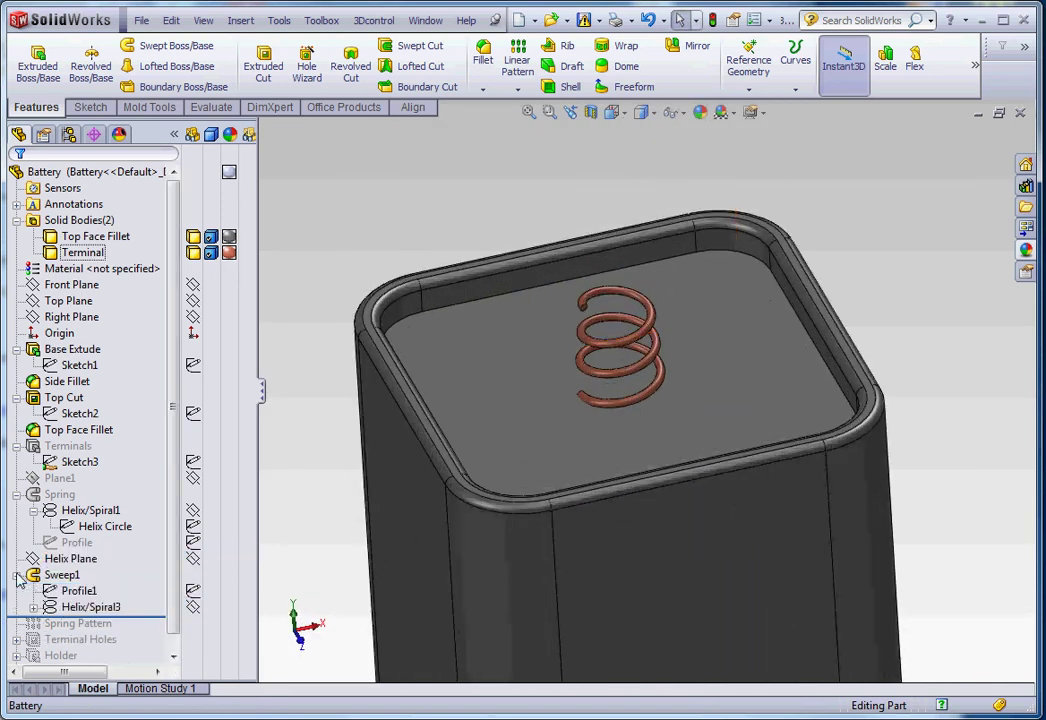
Step: Edit the Helix/Spiral3 path of the Sweep1 spring so that it has 5 revolutions
right_click(88, 607)
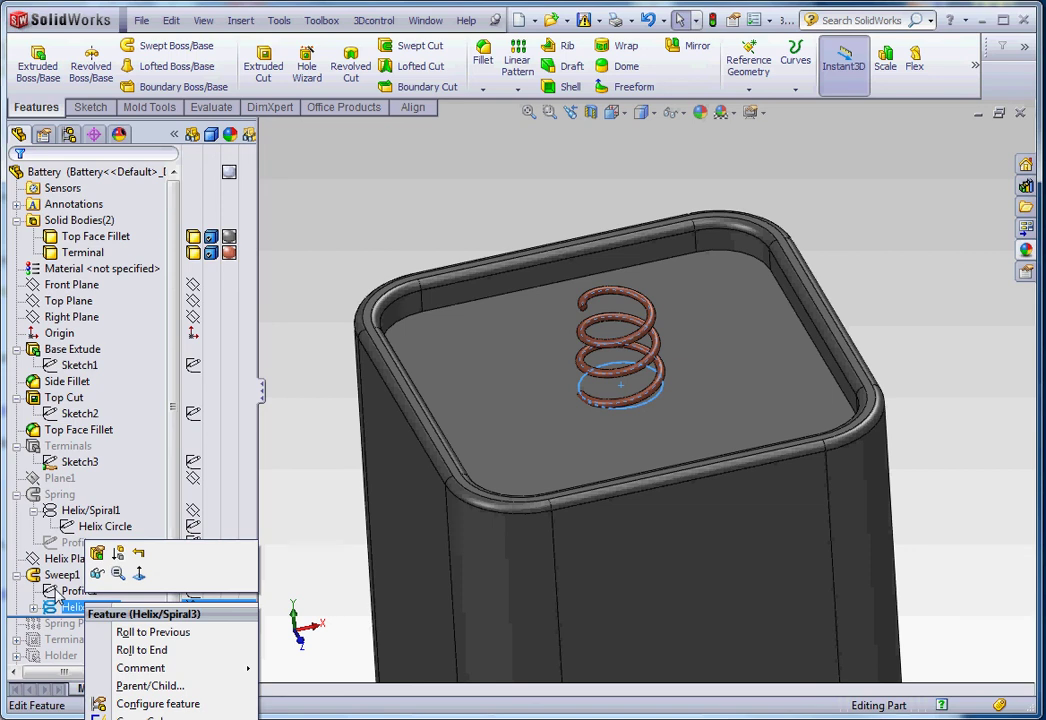
click(97, 553)
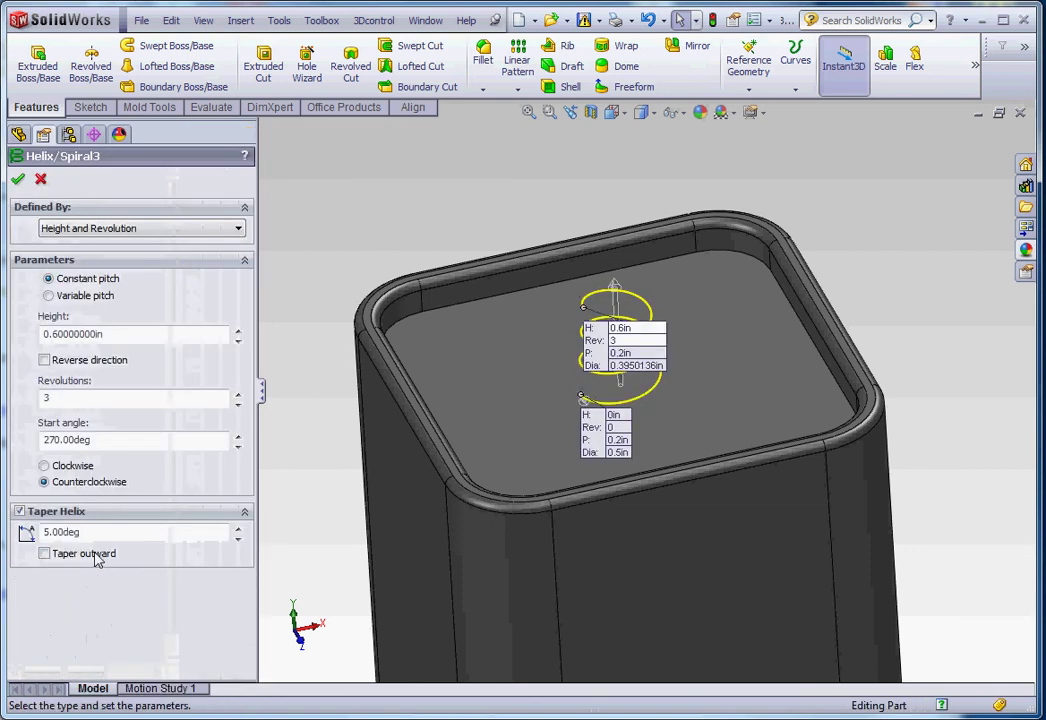
double_click(90, 398)
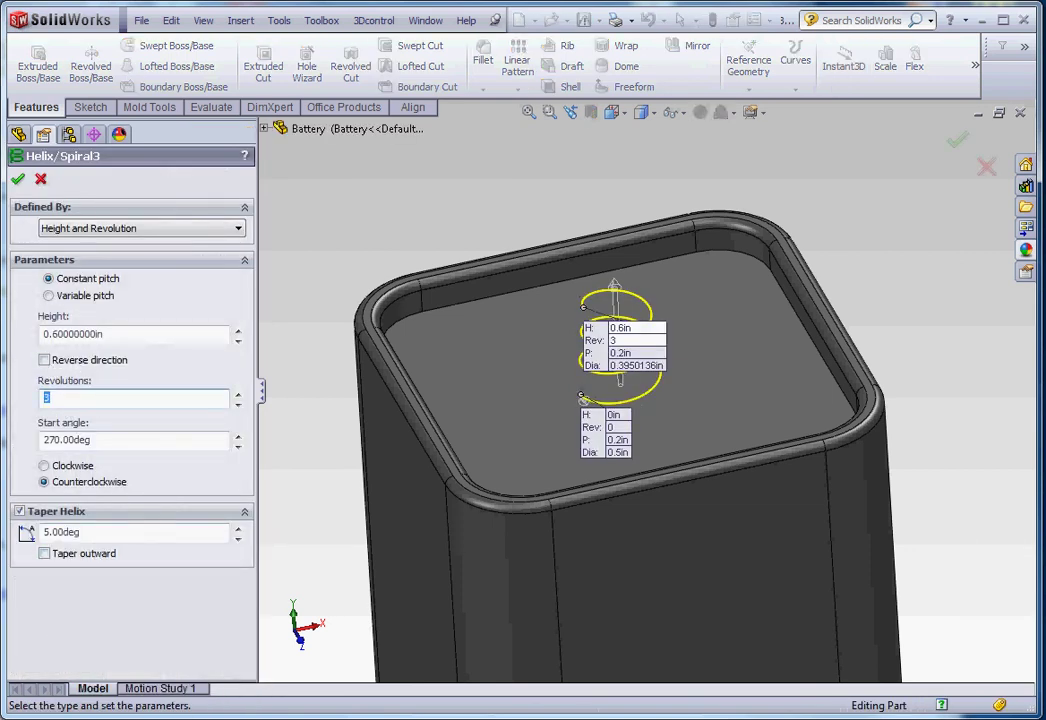
text(5)
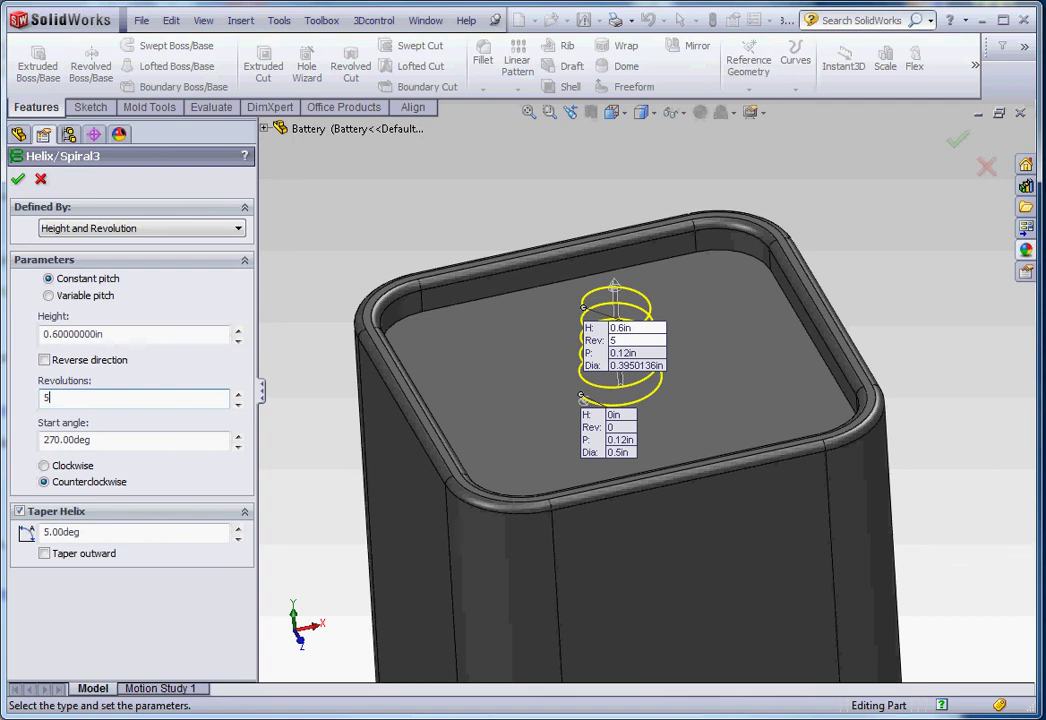
click(18, 180)
scroll(806, 366, up, 3)
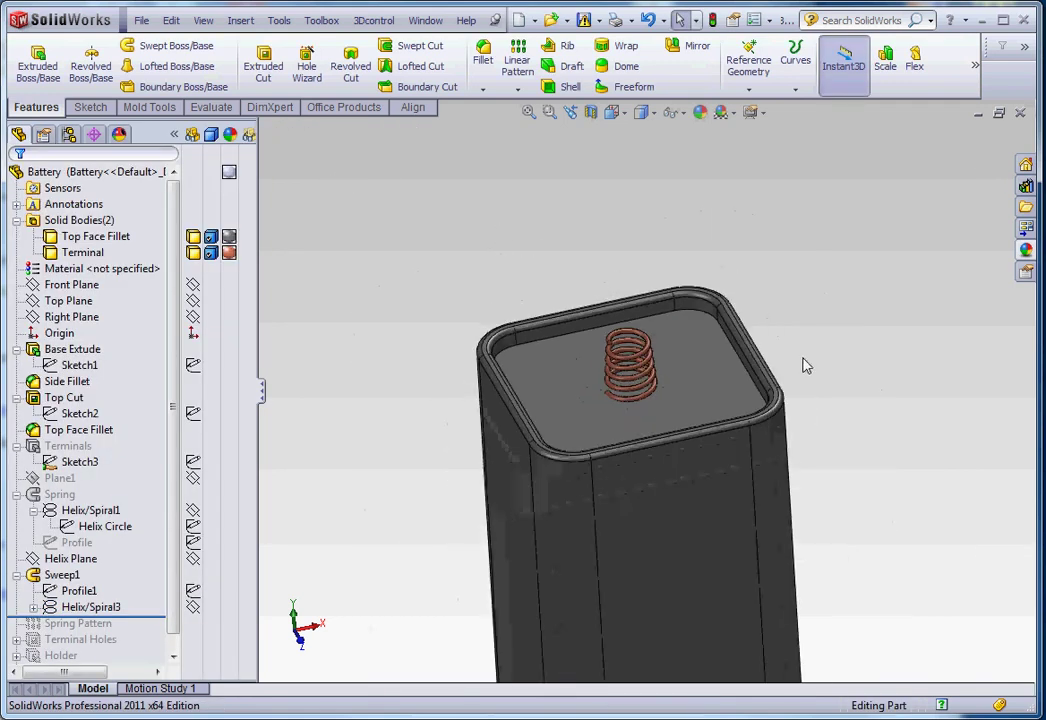
scroll(757, 402, down, 3)
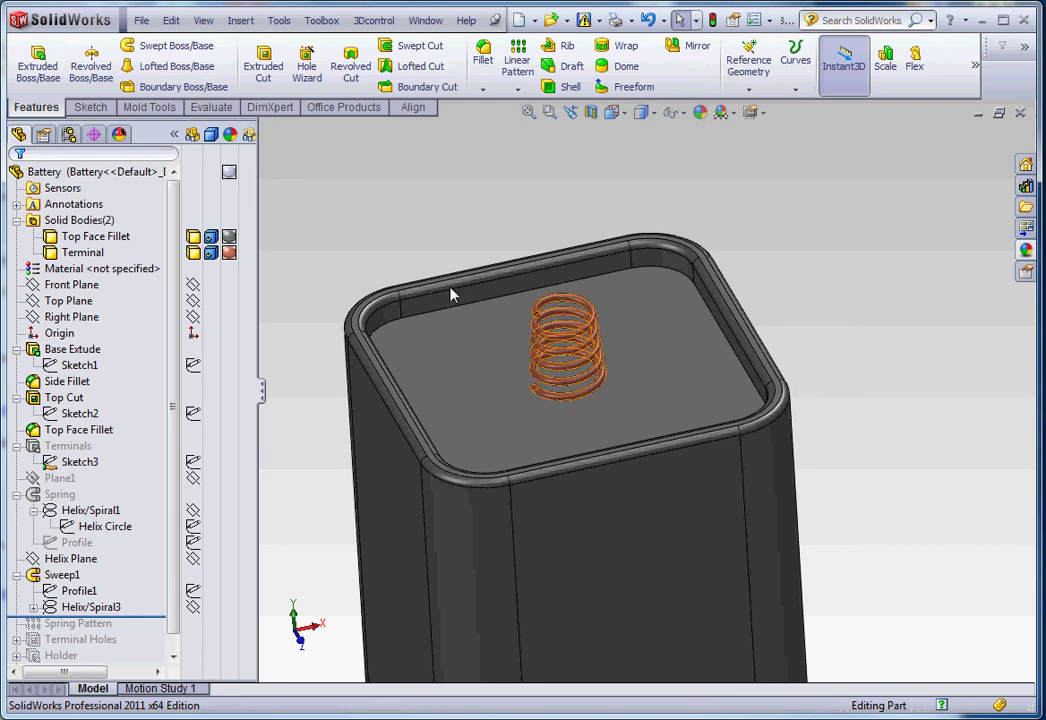
scroll(394, 266, down, 2)
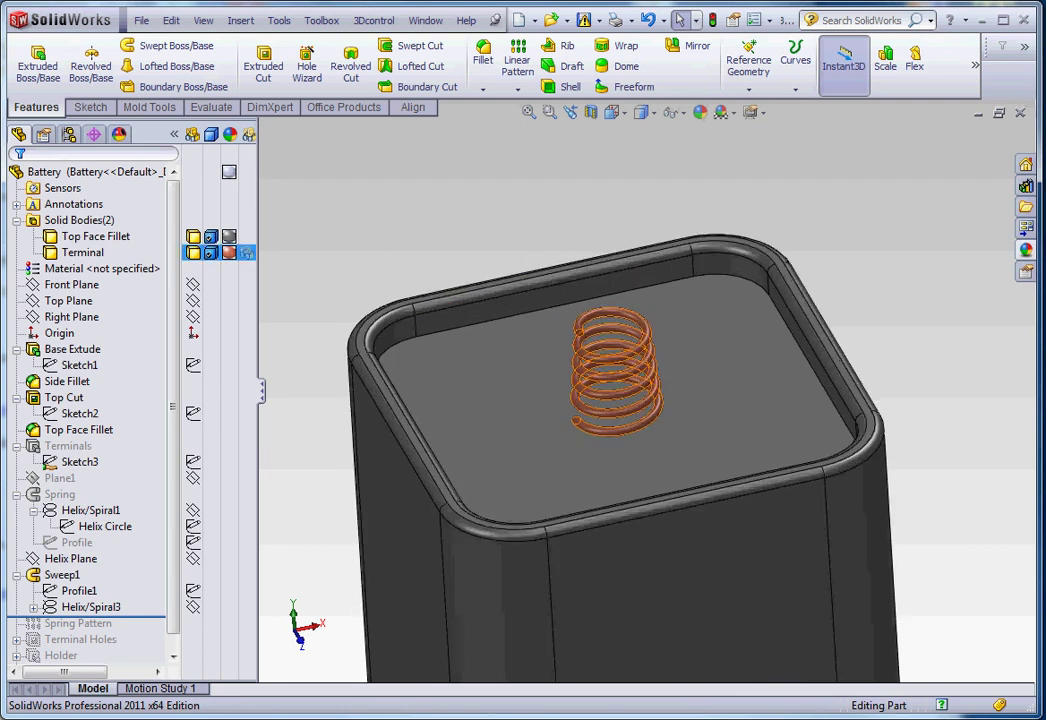